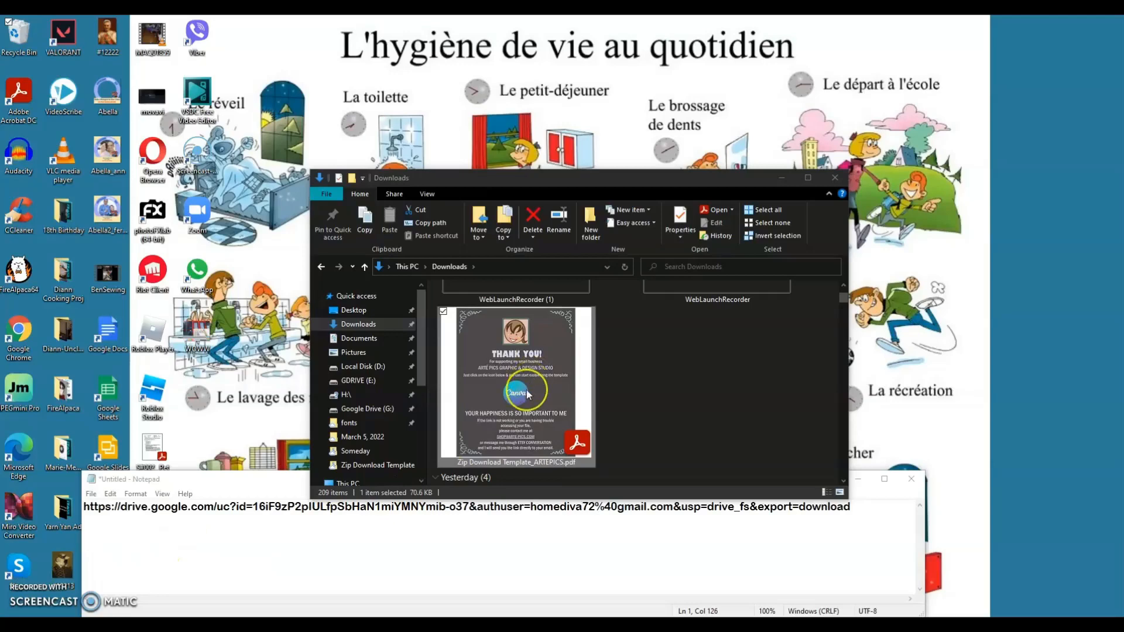
- Open Zip Download Template_ARTEPICS.pdf from the Downloads folder in Acrobat
double_click(525, 389)
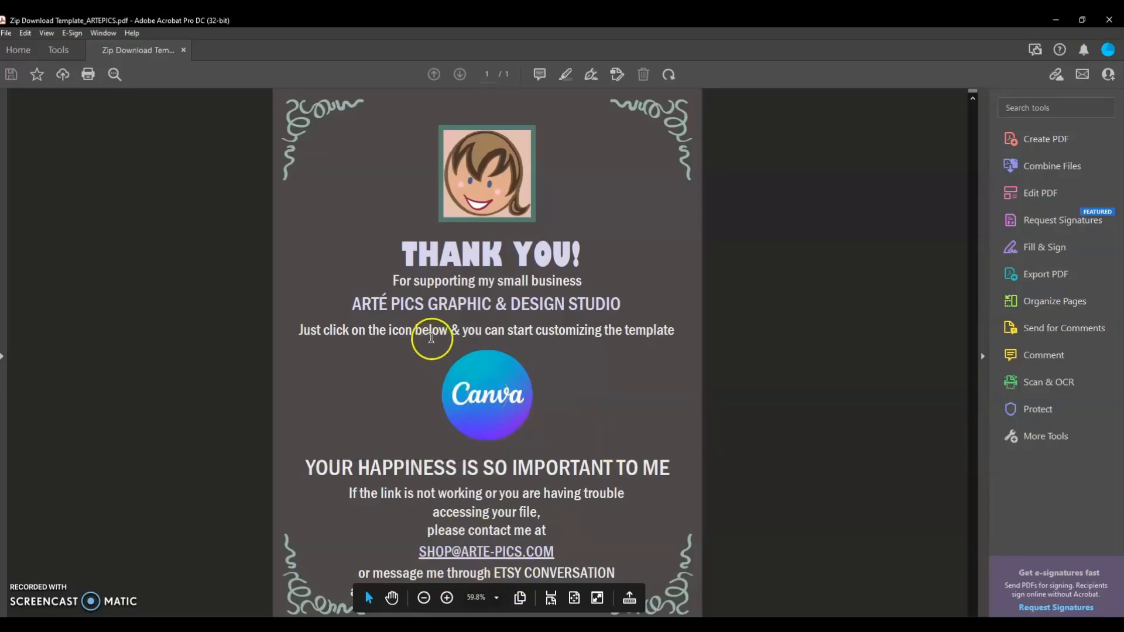
- Follow the PDF's Canva logo link to load the shared template preview in Chrome
click(496, 404)
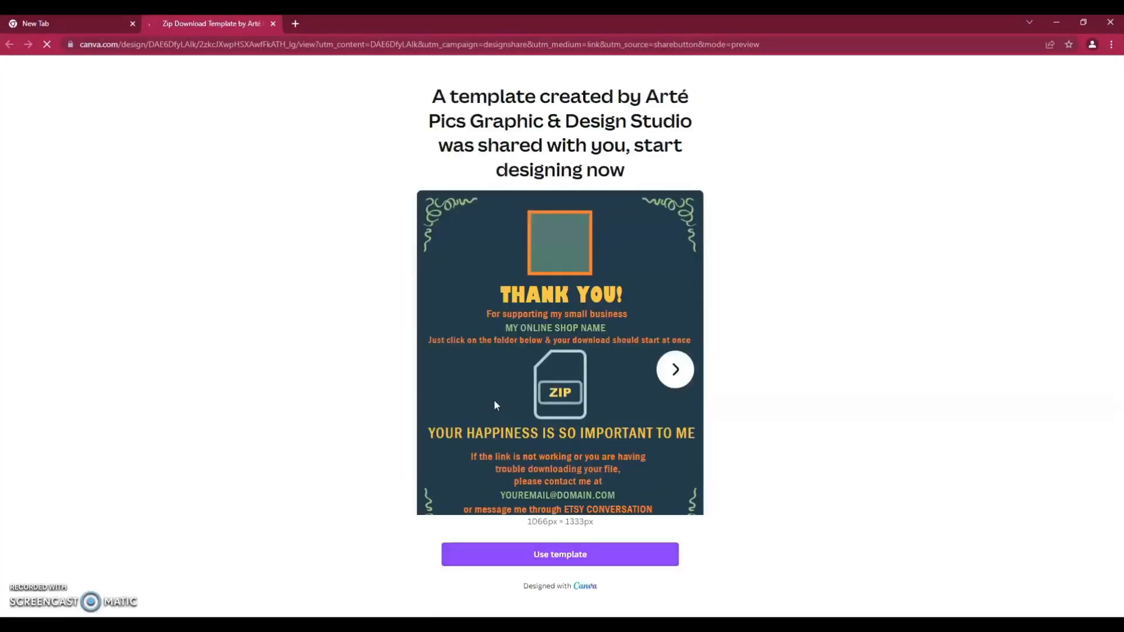
- Browse the template's colour versions on pages 2–7, then choose Use template
click(676, 367)
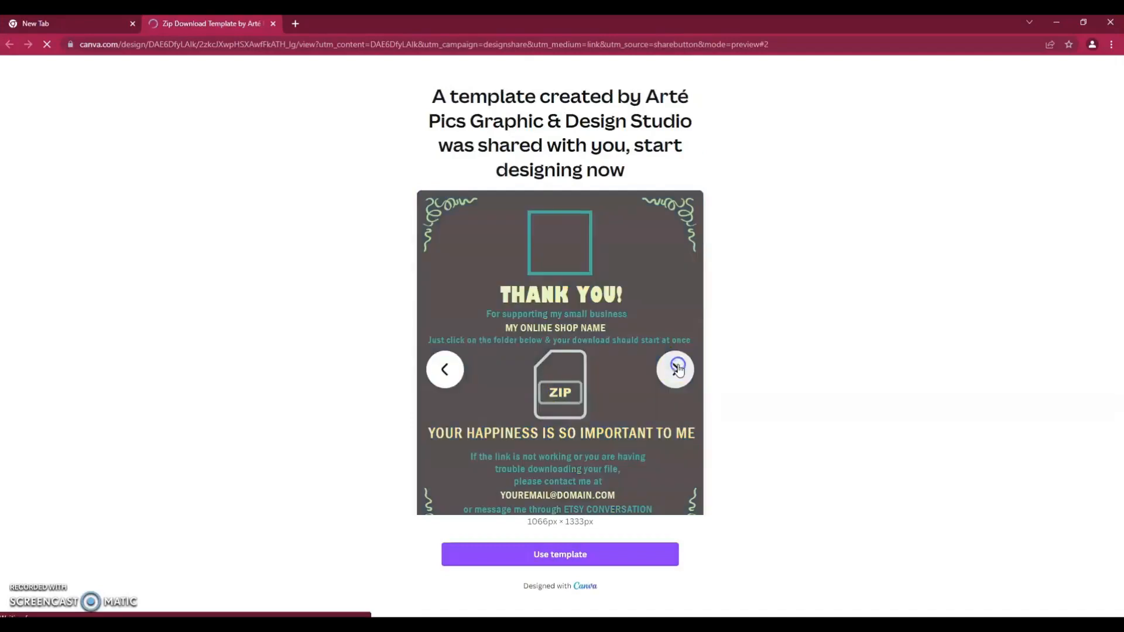
click(677, 368)
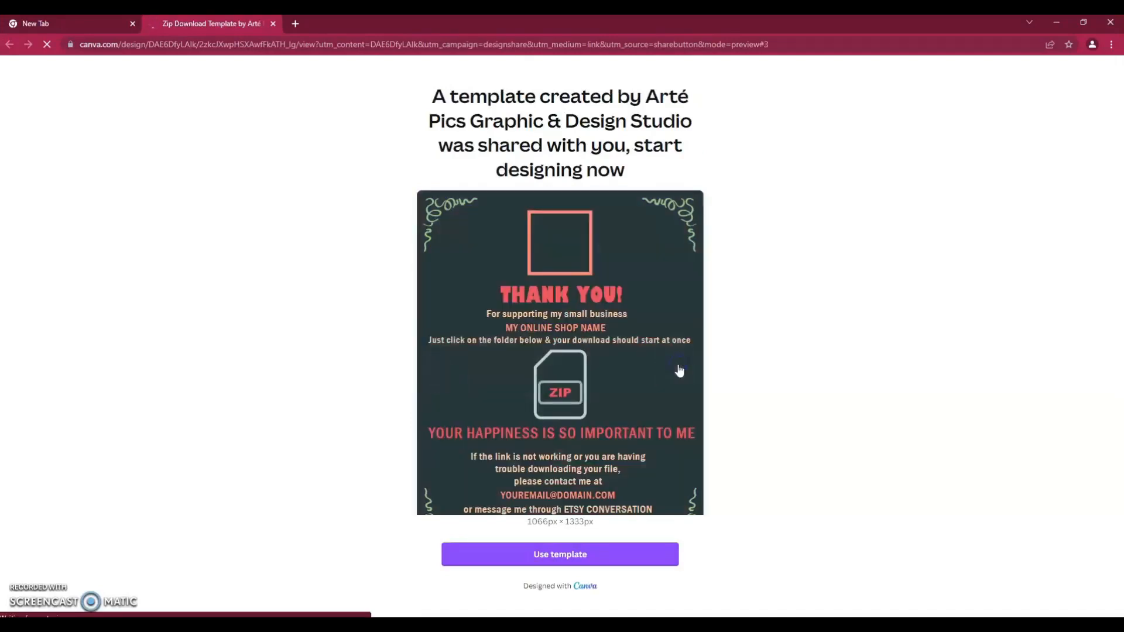
click(675, 368)
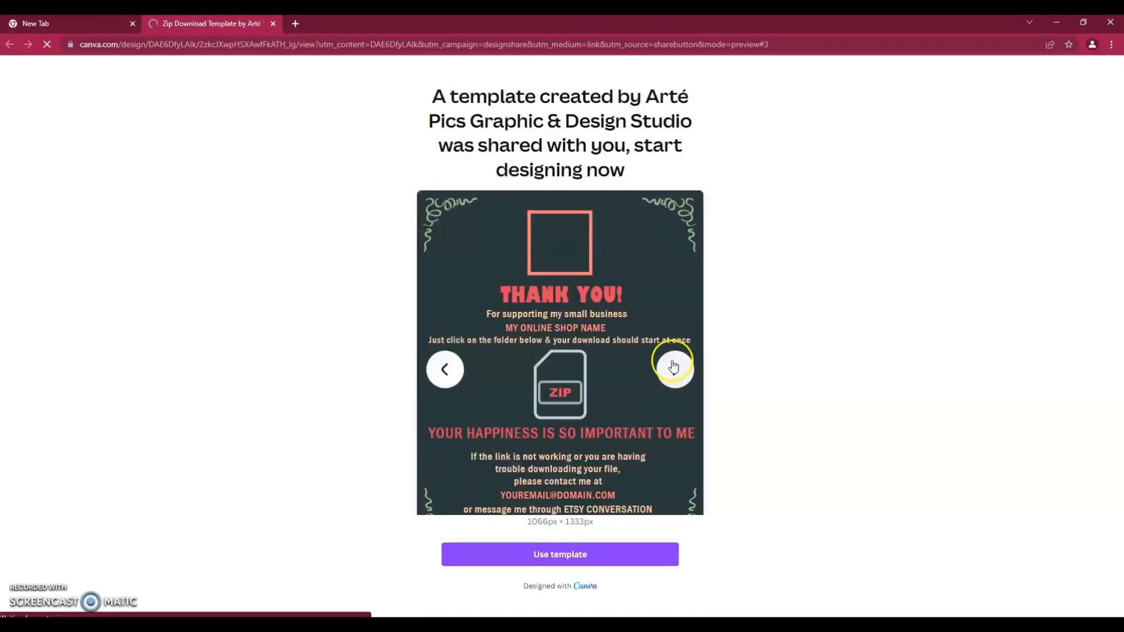
click(673, 374)
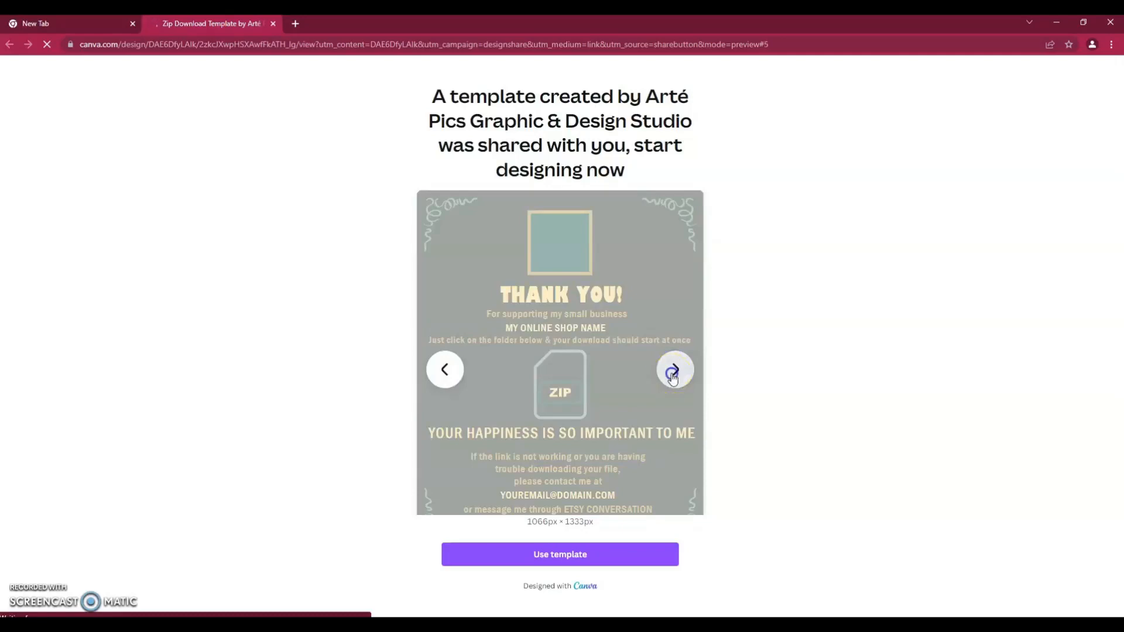
click(673, 374)
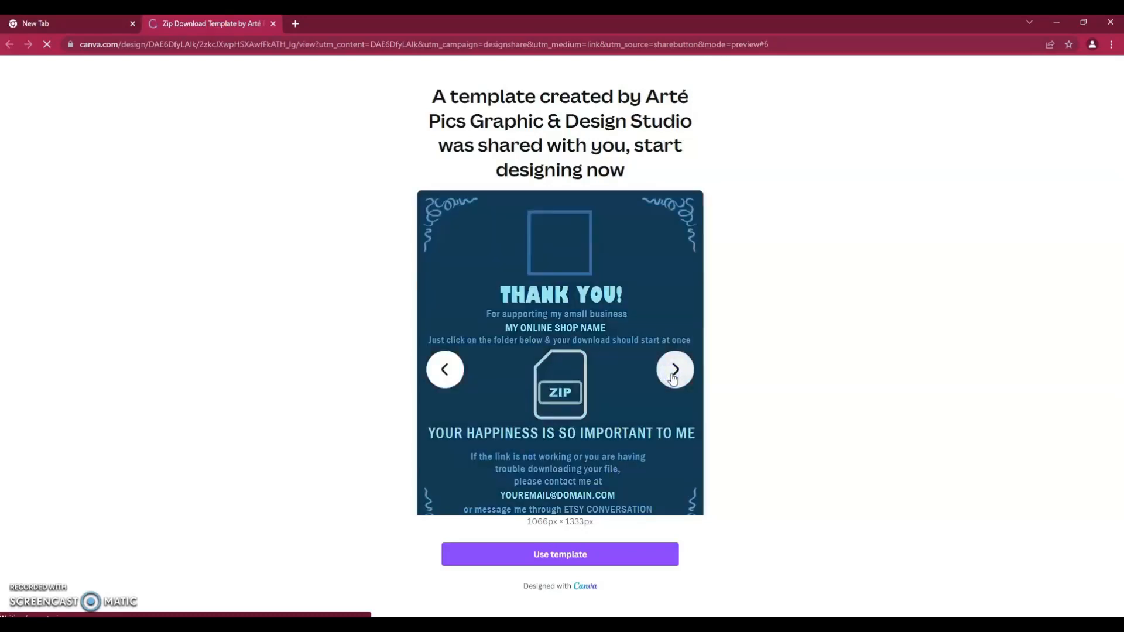
click(674, 375)
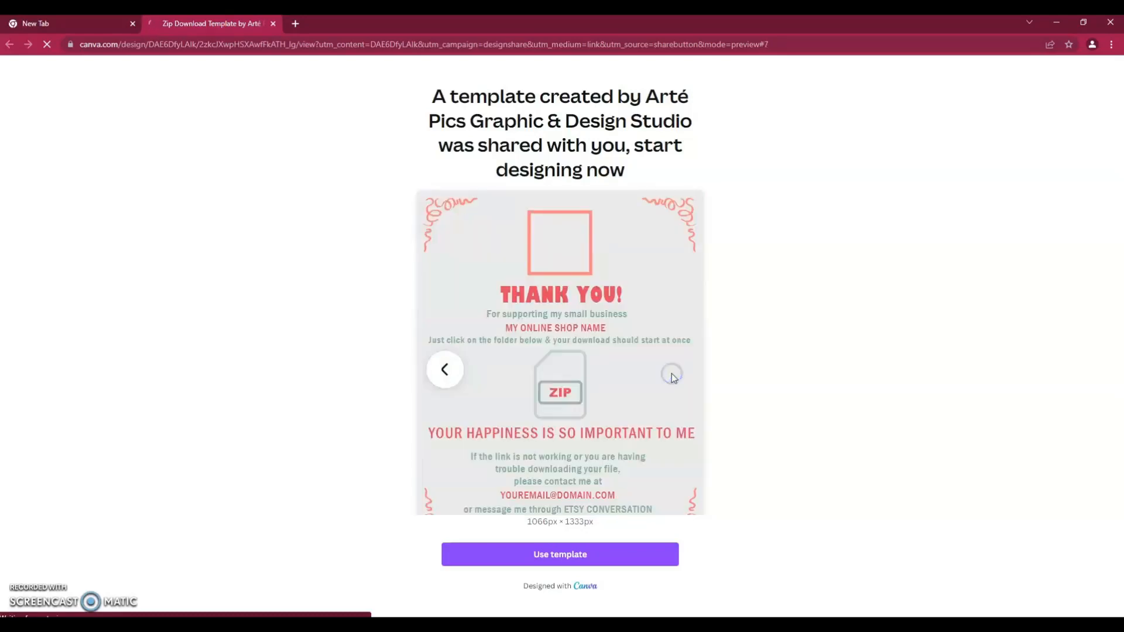
click(556, 562)
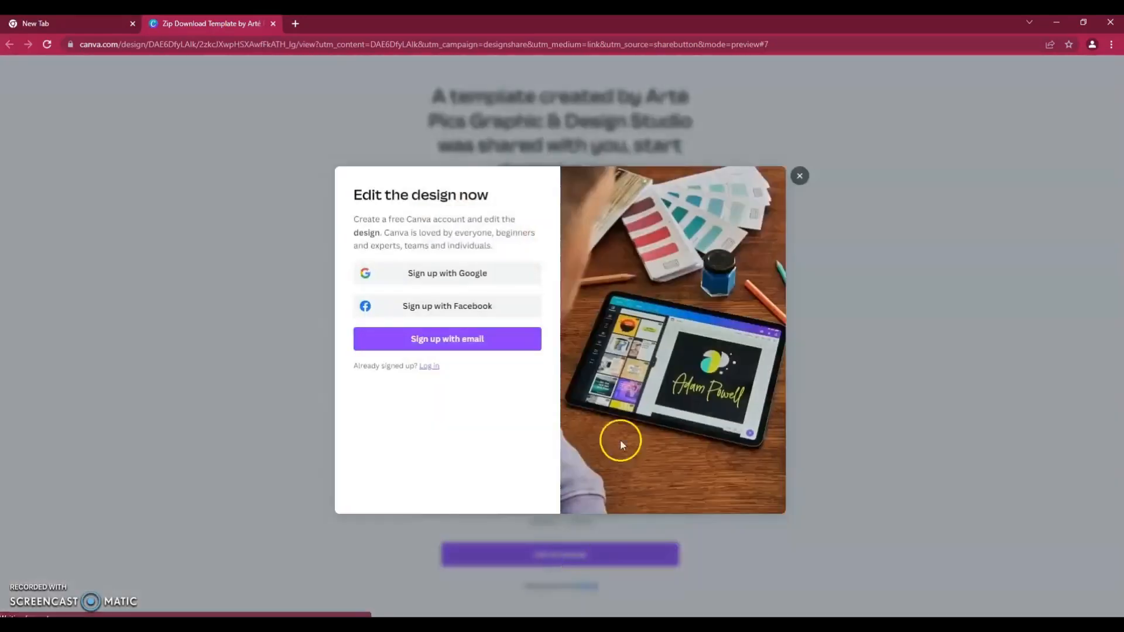
- Sign up with Google by choosing the account e-mail and entering its password
click(477, 273)
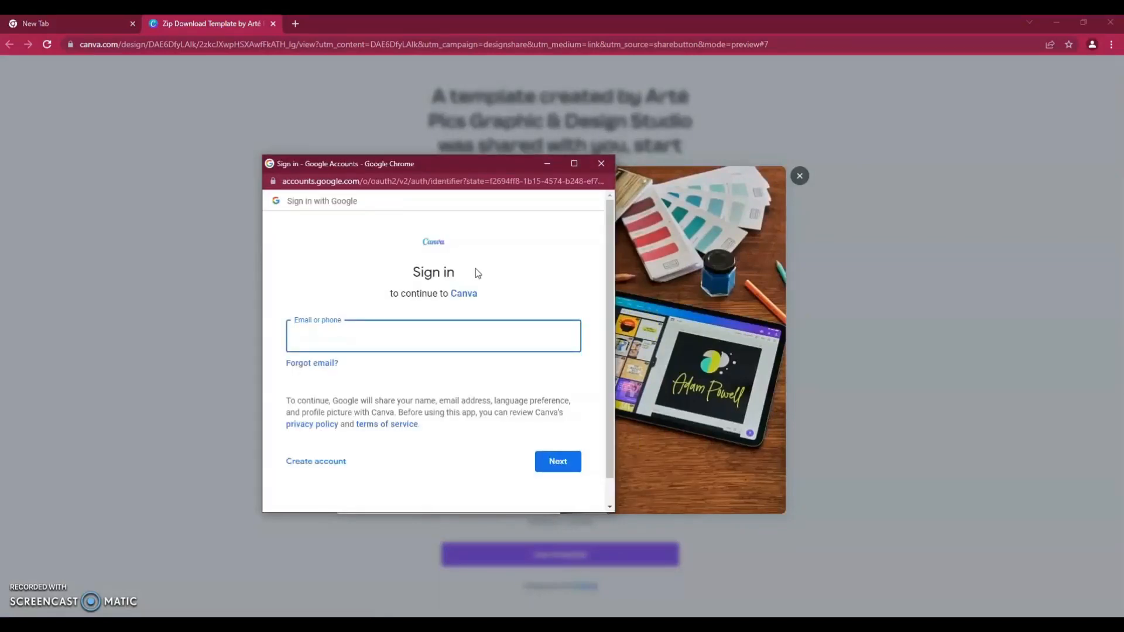
click(437, 329)
text(and)
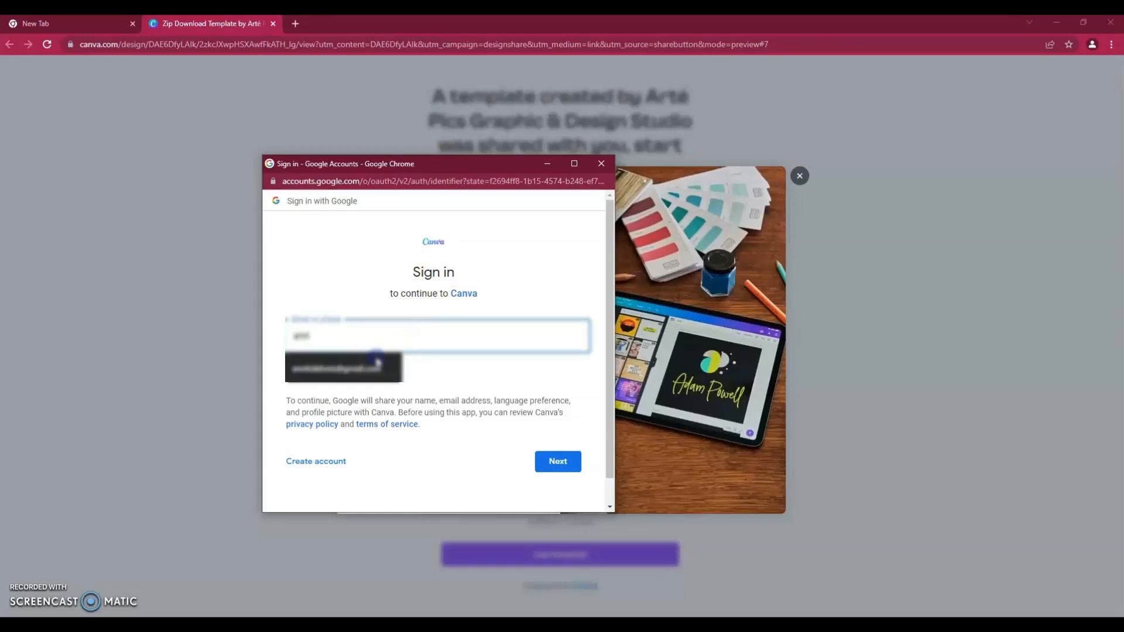
click(373, 367)
click(557, 461)
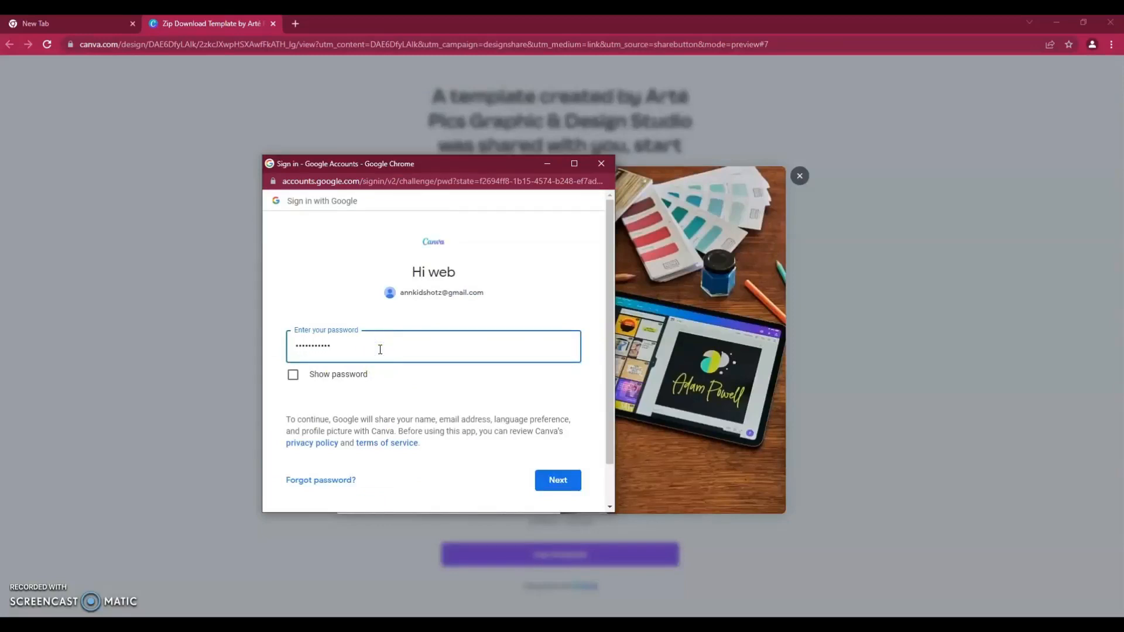
click(550, 483)
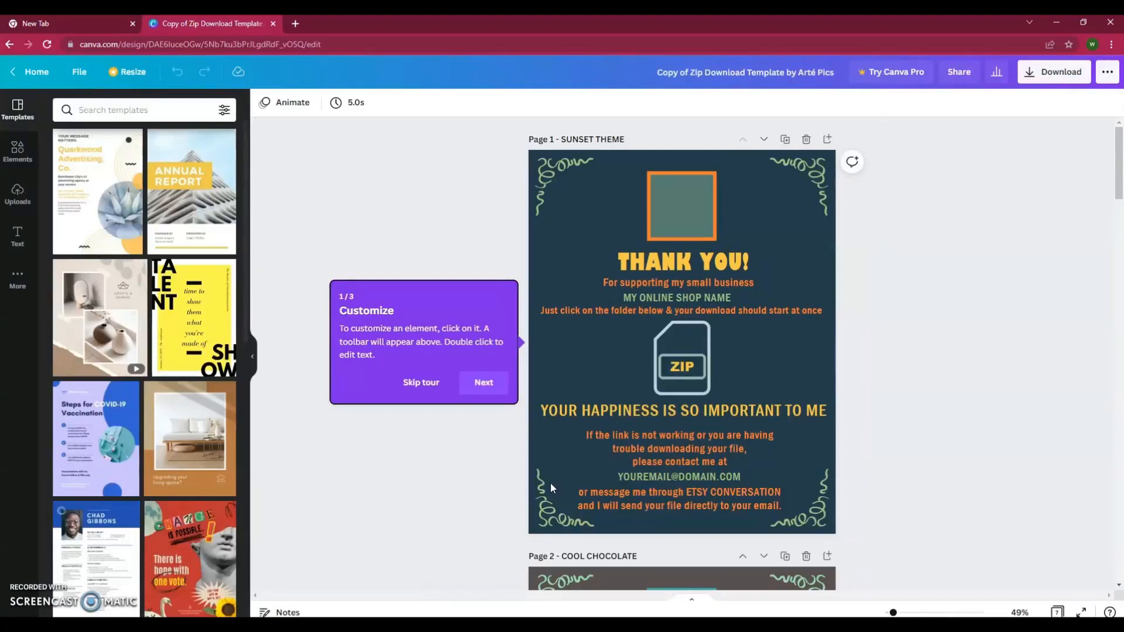
- Skip the getting-started tour and scroll through all seven pages, returning to Page 3
click(500, 382)
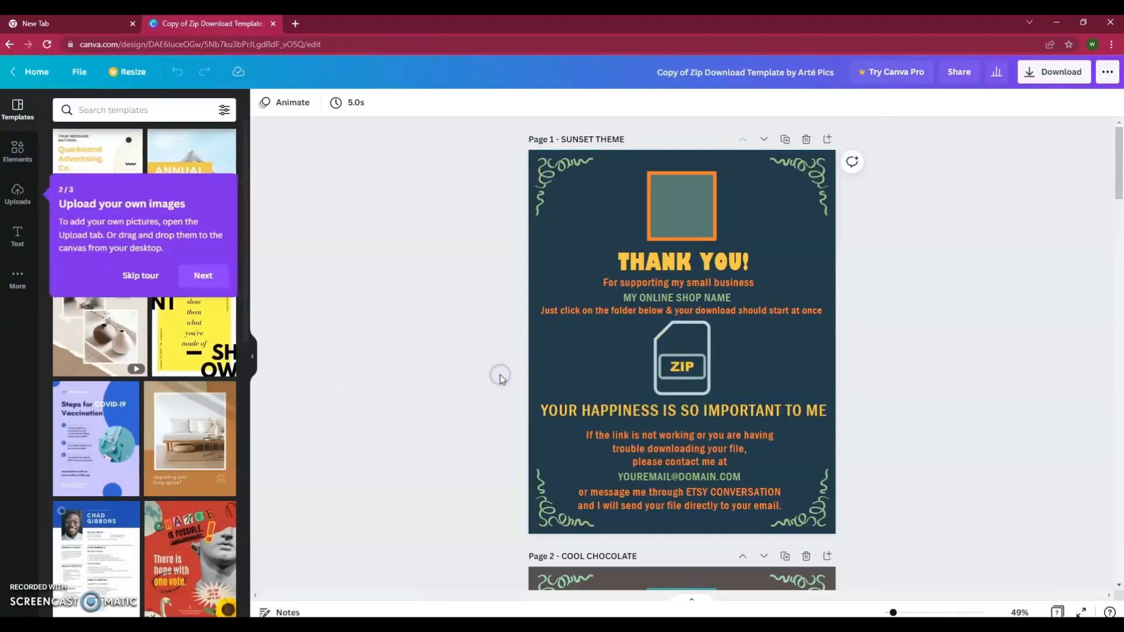
click(140, 275)
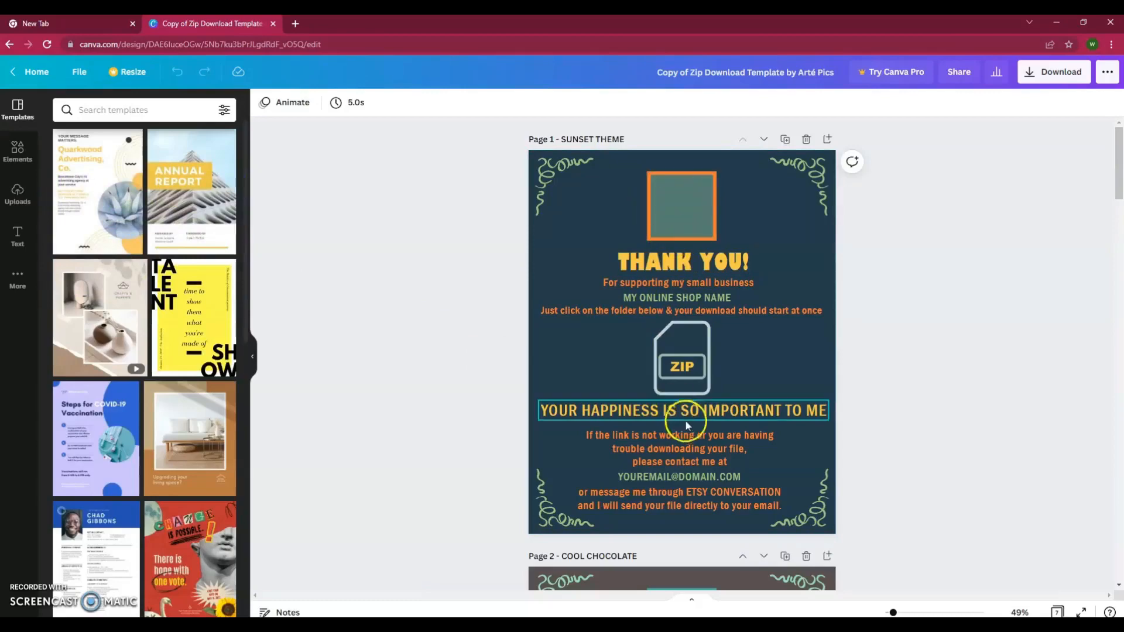
scroll(693, 424, down, 9)
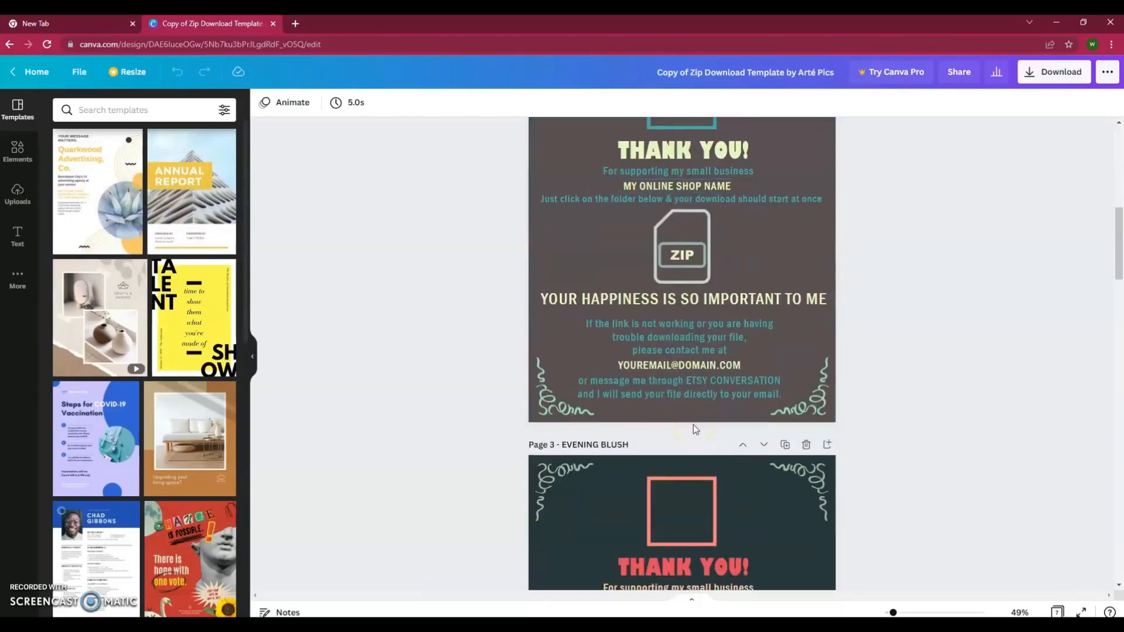
scroll(693, 424, down, 6)
scroll(693, 424, down, 11)
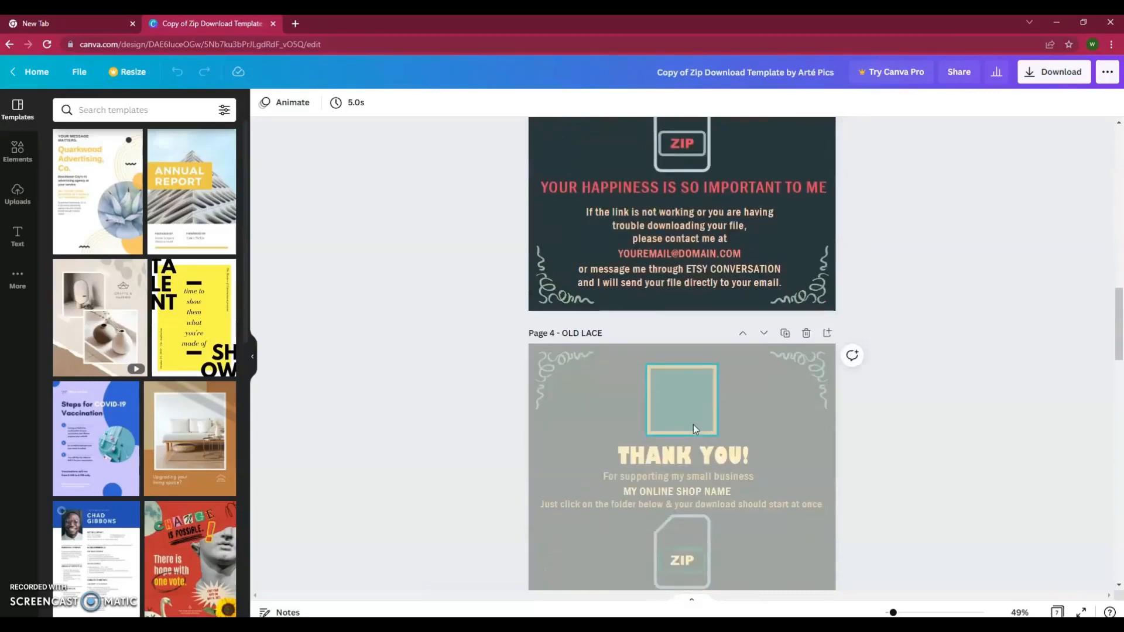
scroll(694, 429, down, 10)
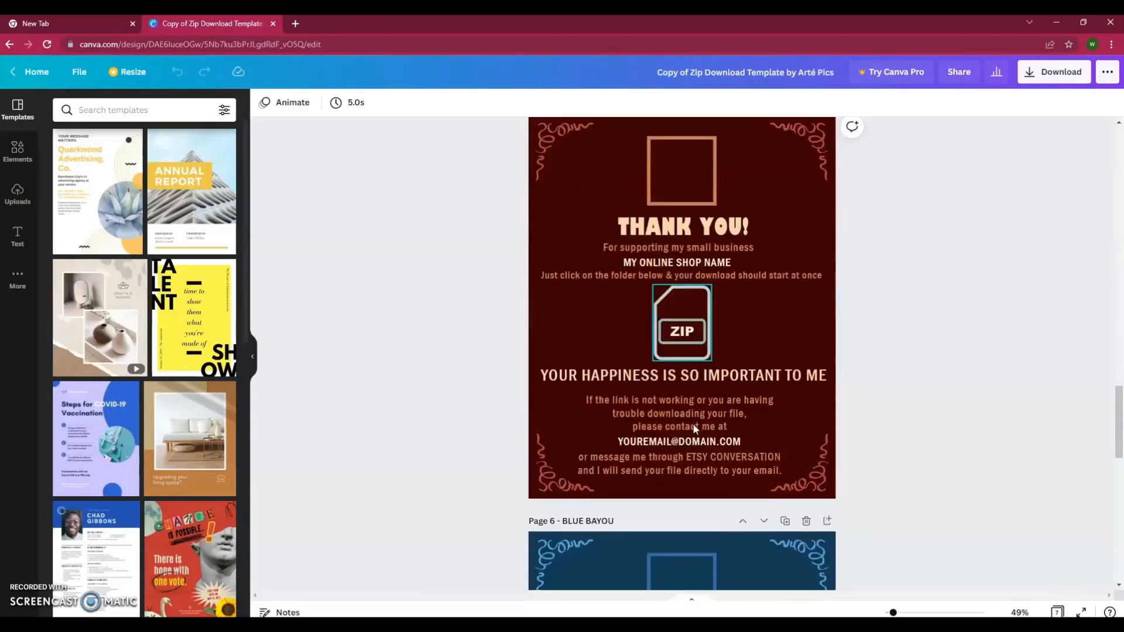
scroll(693, 423, down, 4)
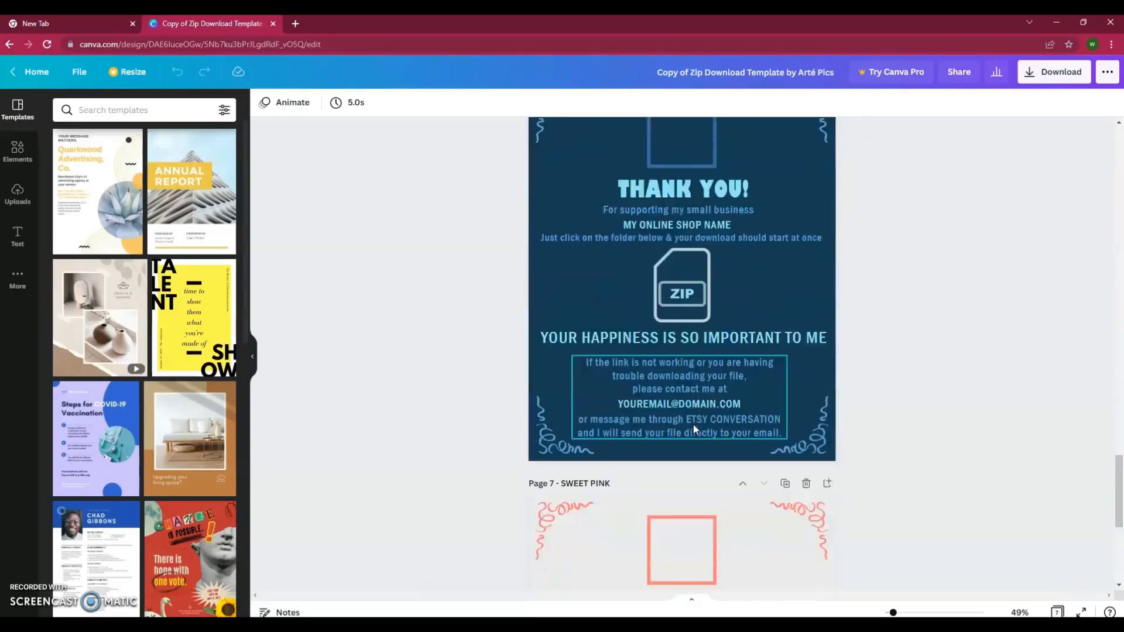
scroll(693, 424, down, 2)
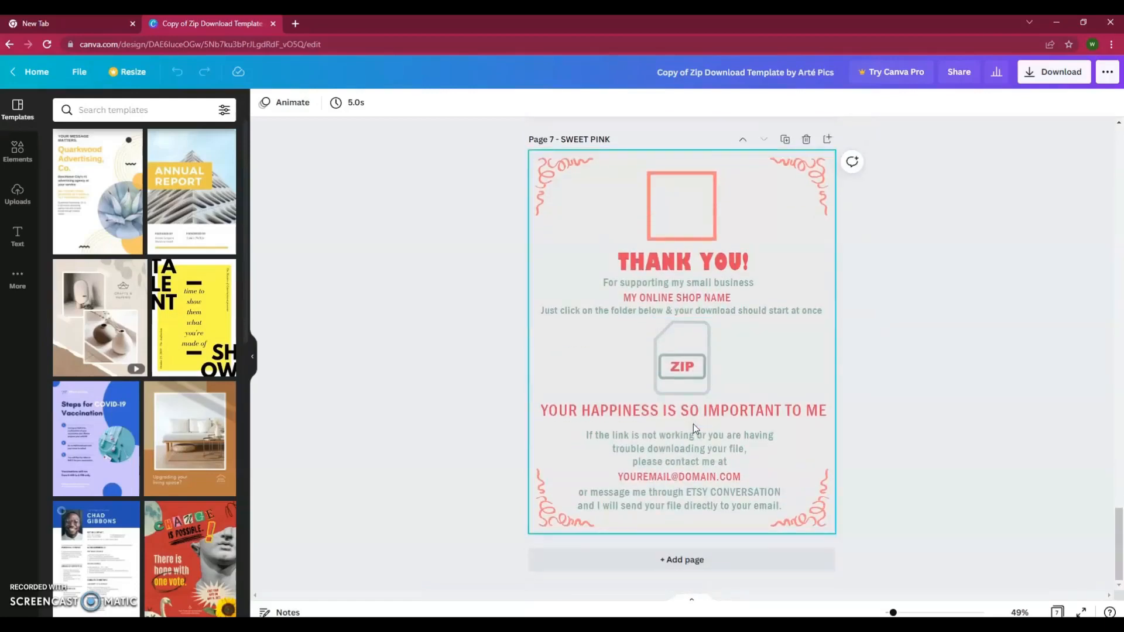
scroll(693, 424, up, 1)
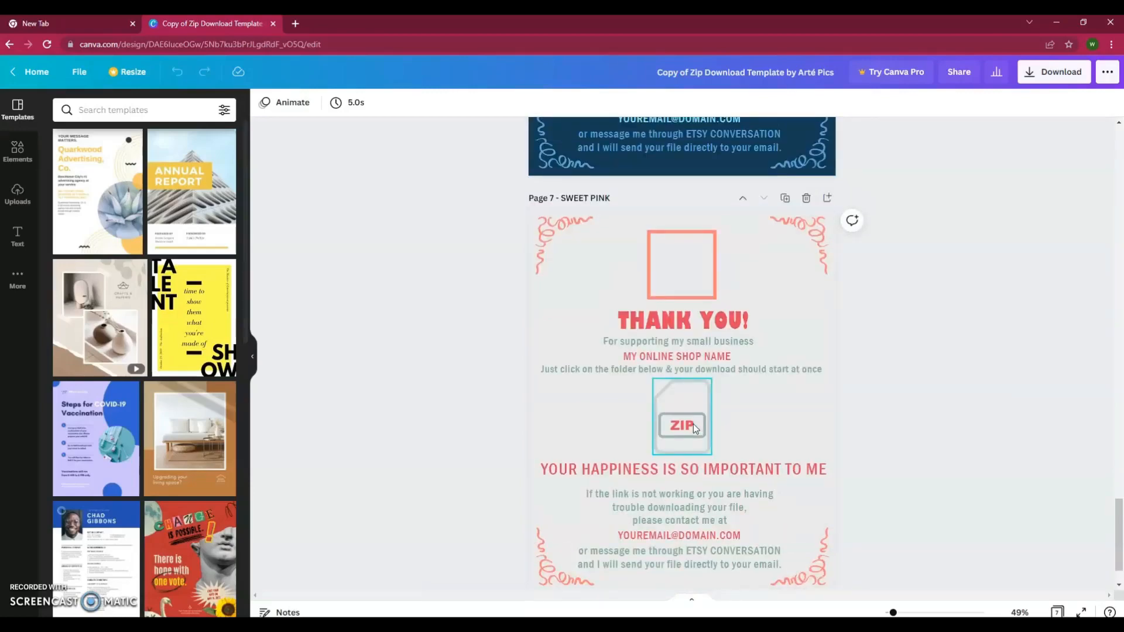
scroll(693, 424, up, 12)
scroll(694, 424, up, 9)
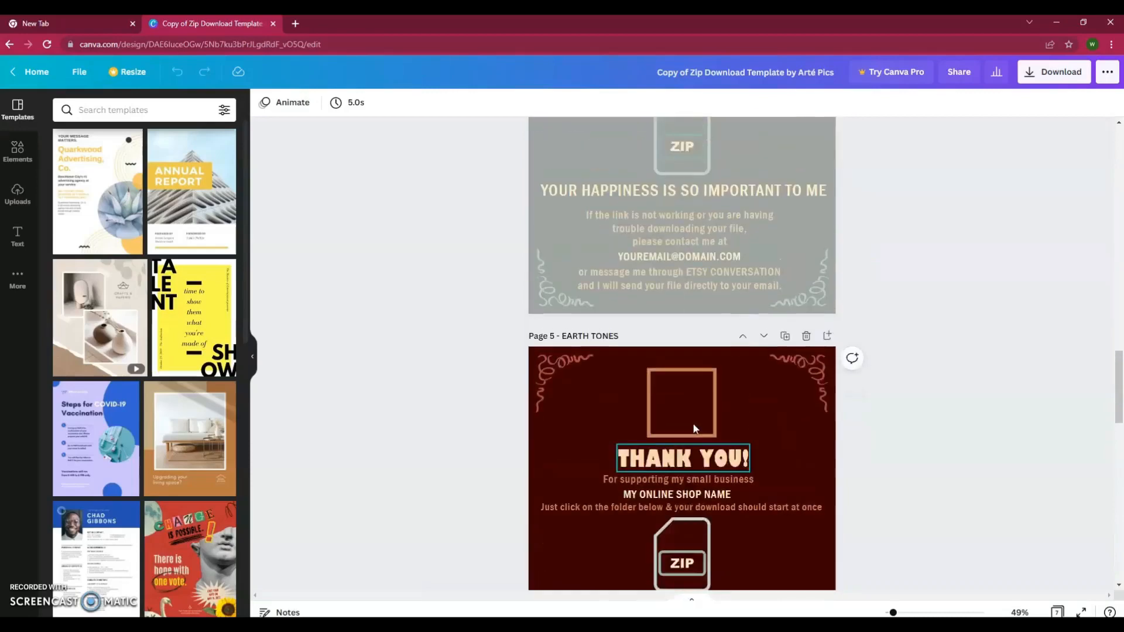
scroll(725, 391, up, 8)
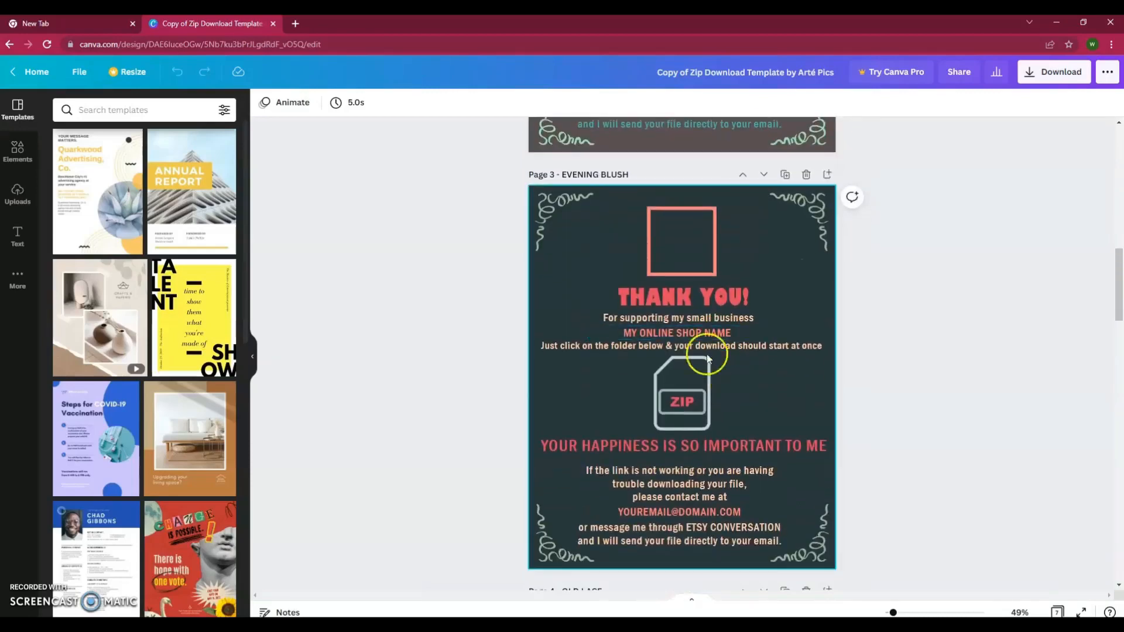
- Select the empty square logo frame on Page 3 and start an image upload from Uploads
click(690, 250)
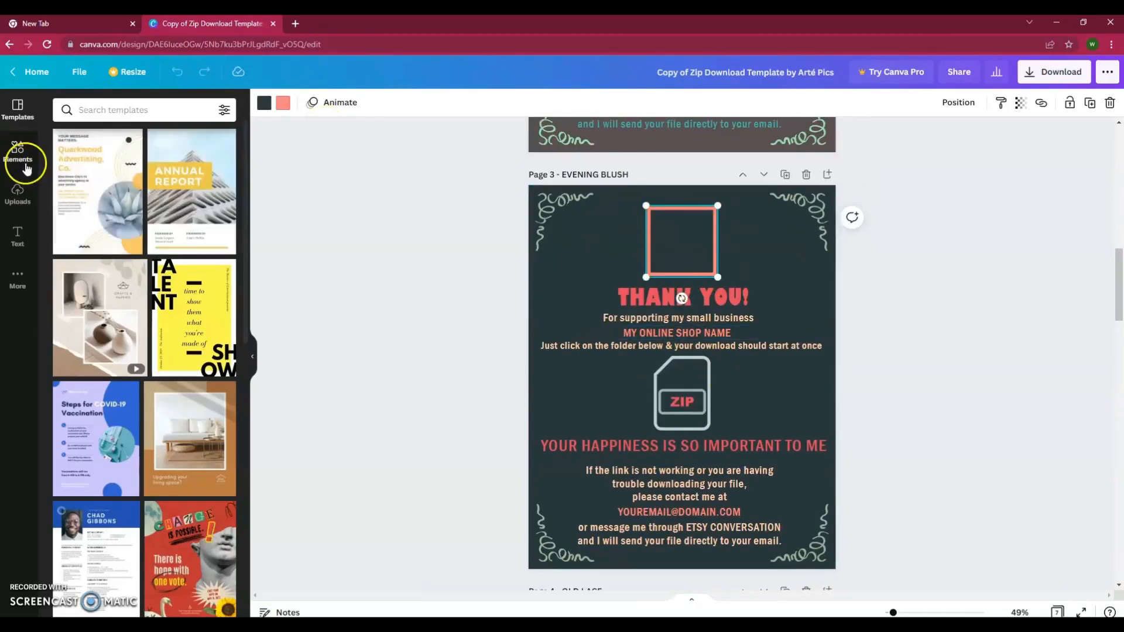
click(16, 201)
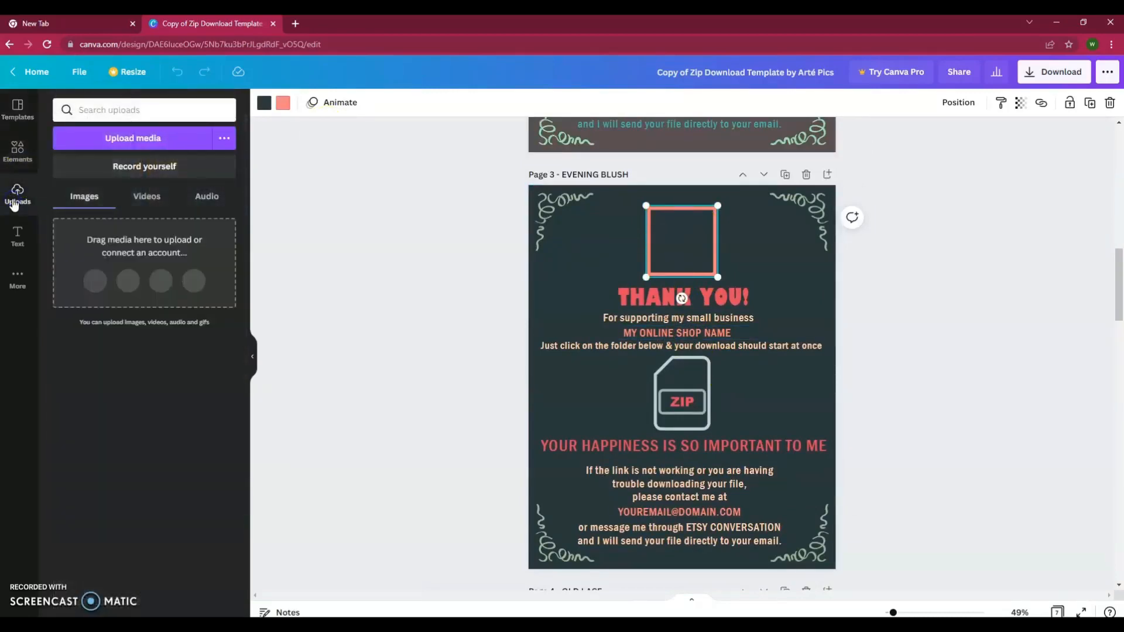
click(82, 201)
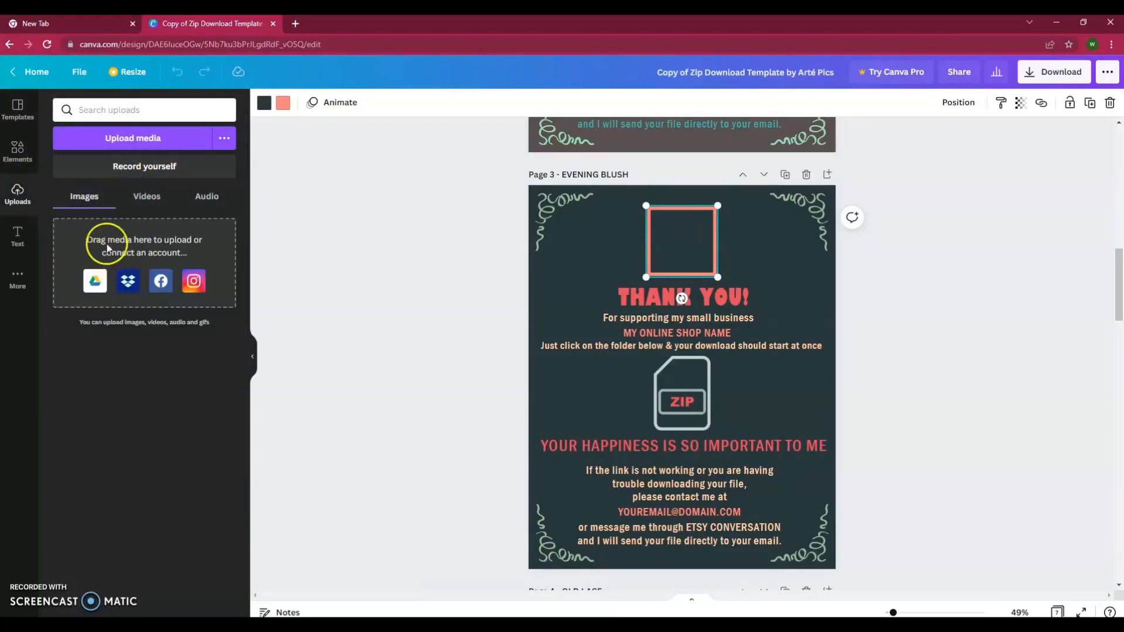
click(133, 154)
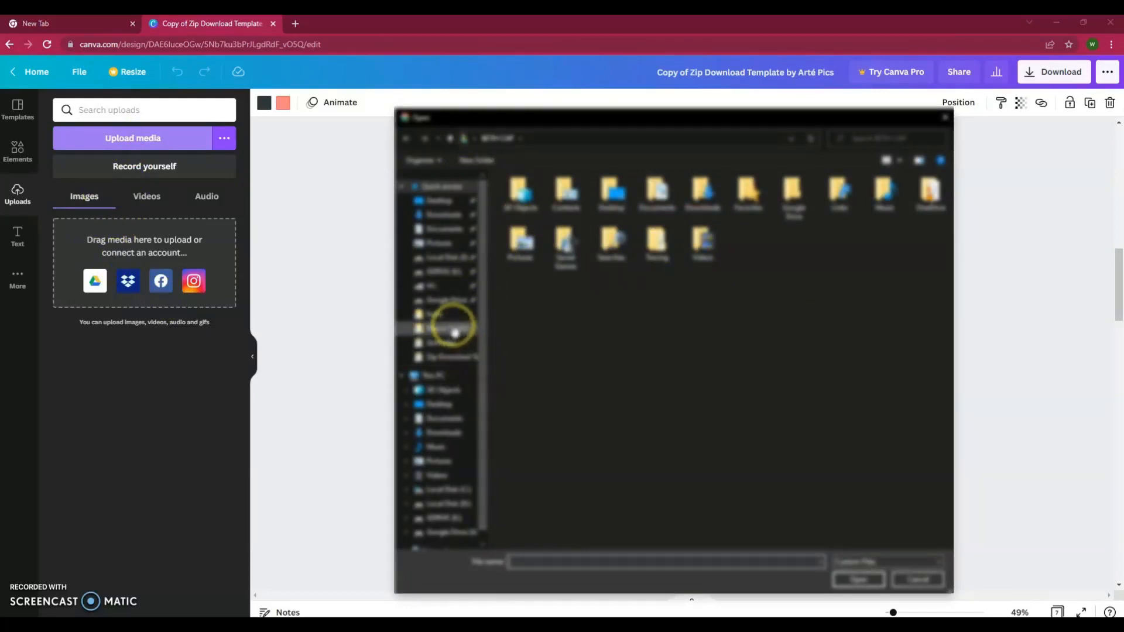
- Upload the logo image from Google Drive's My Drive > Imagens > Zip Download Template subfolder
click(448, 304)
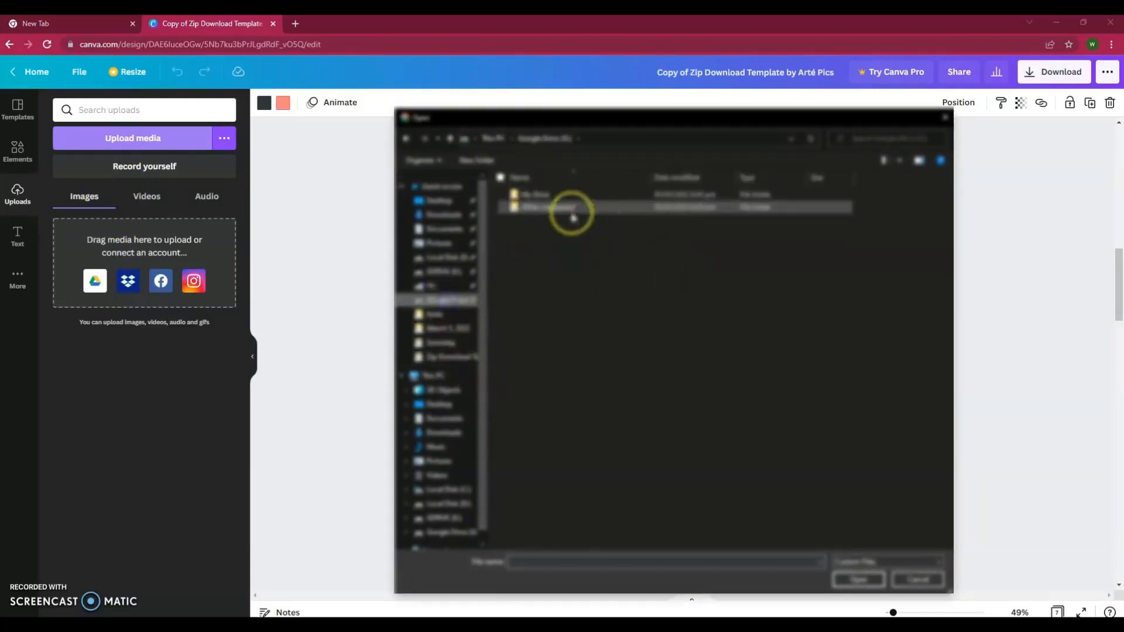
double_click(543, 193)
double_click(652, 204)
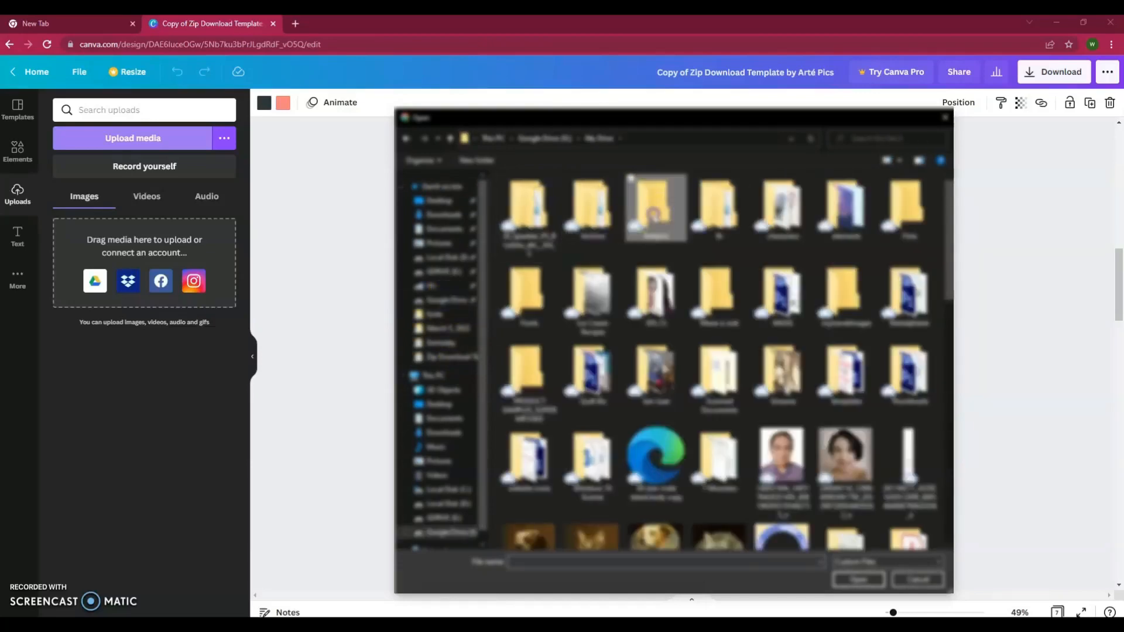
click(624, 472)
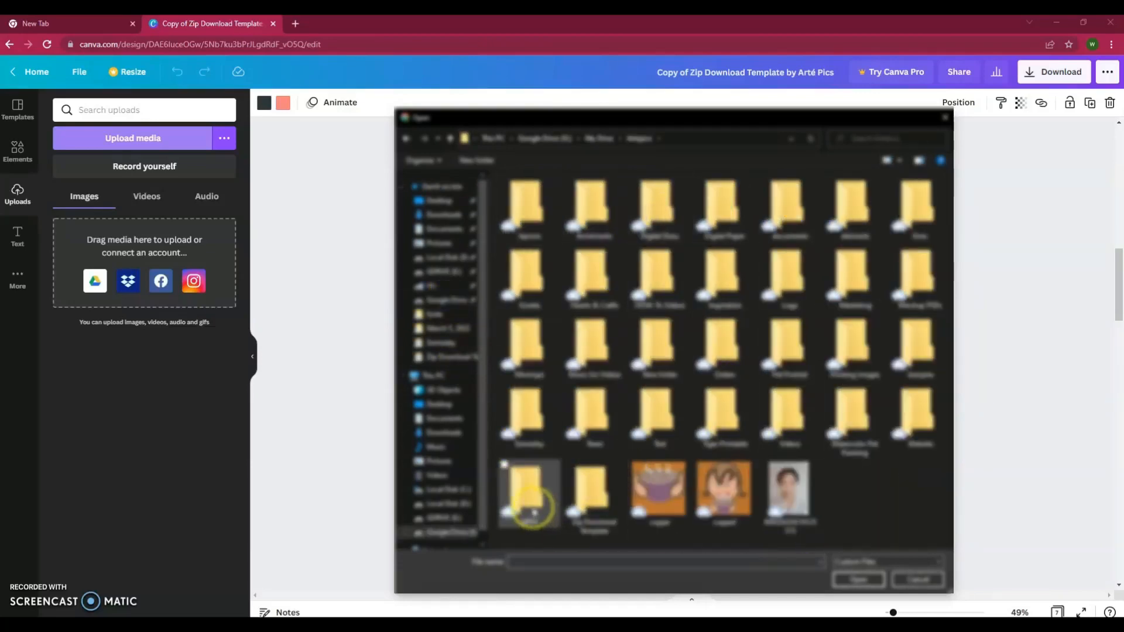
double_click(592, 491)
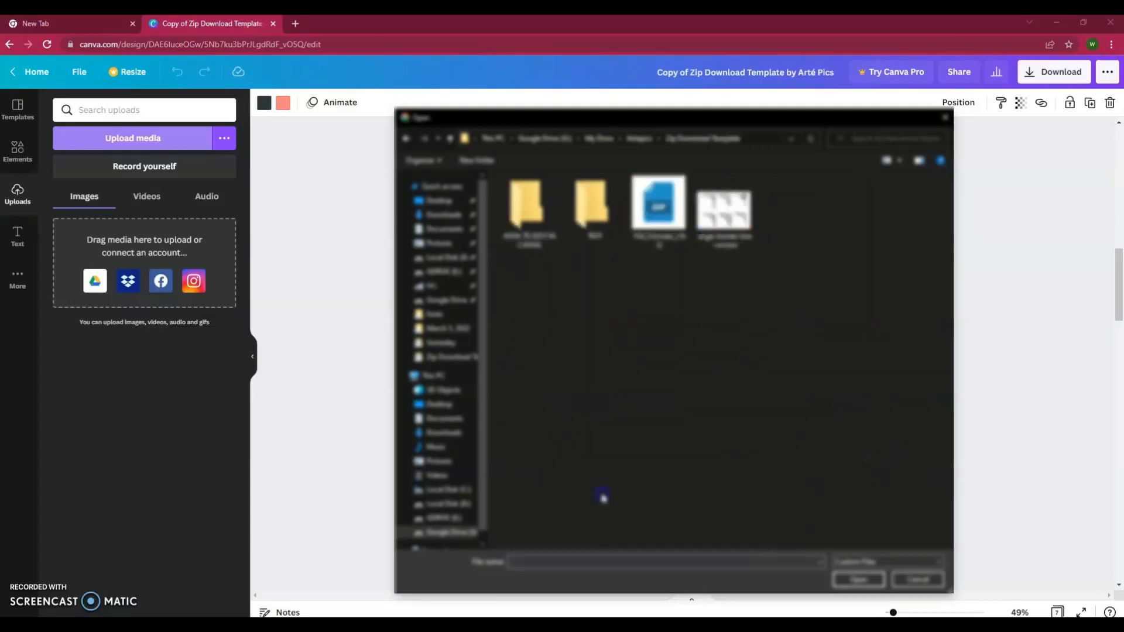
double_click(593, 208)
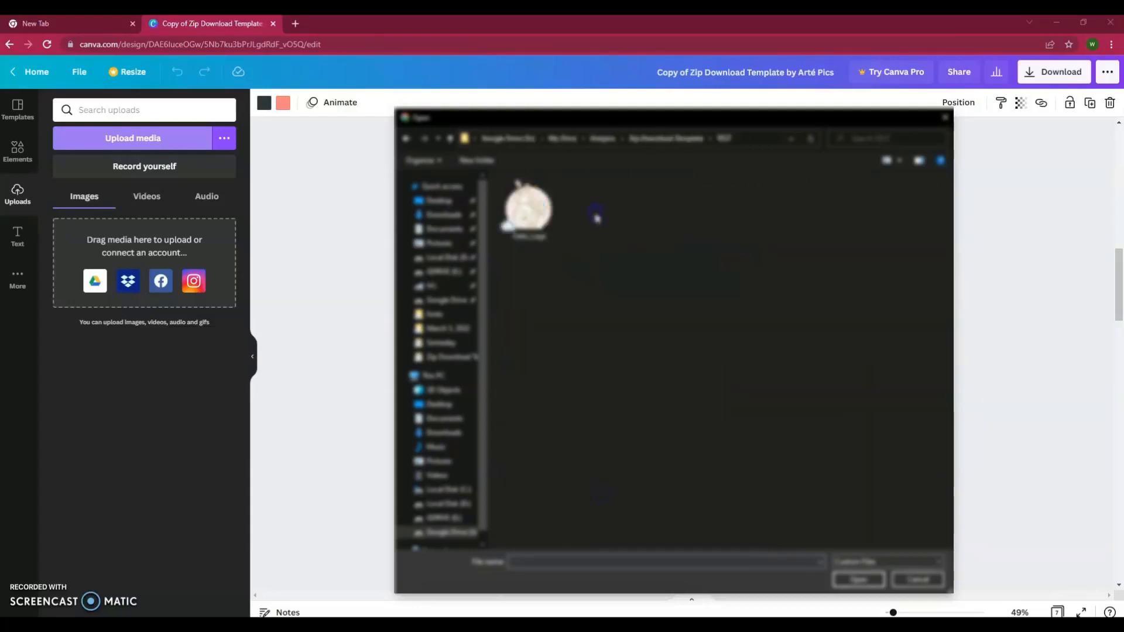
click(527, 221)
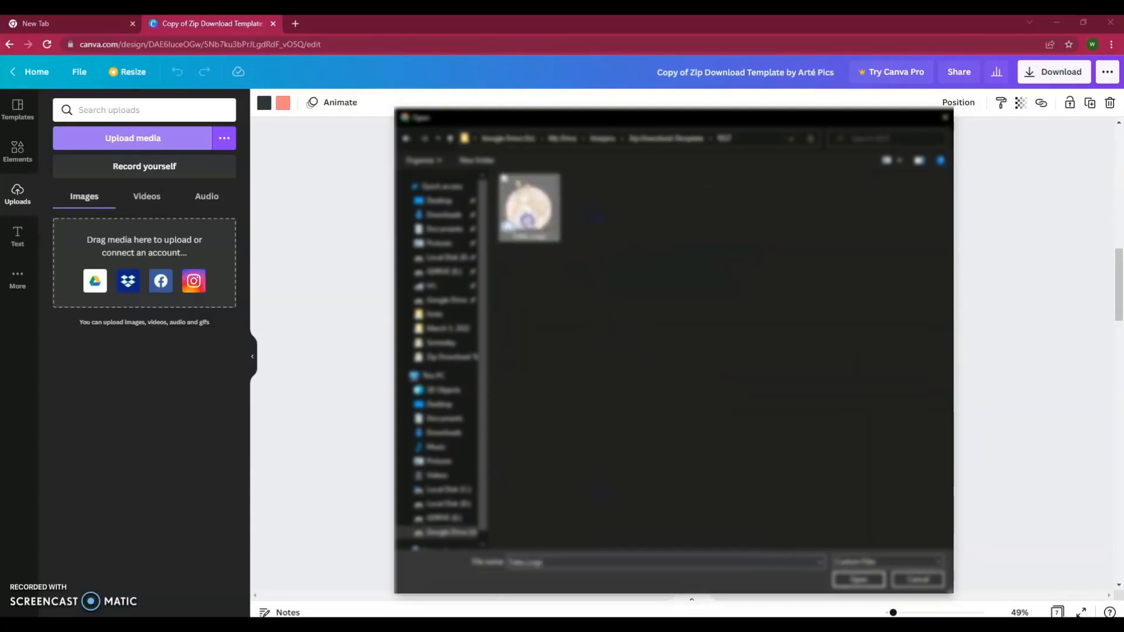
click(840, 580)
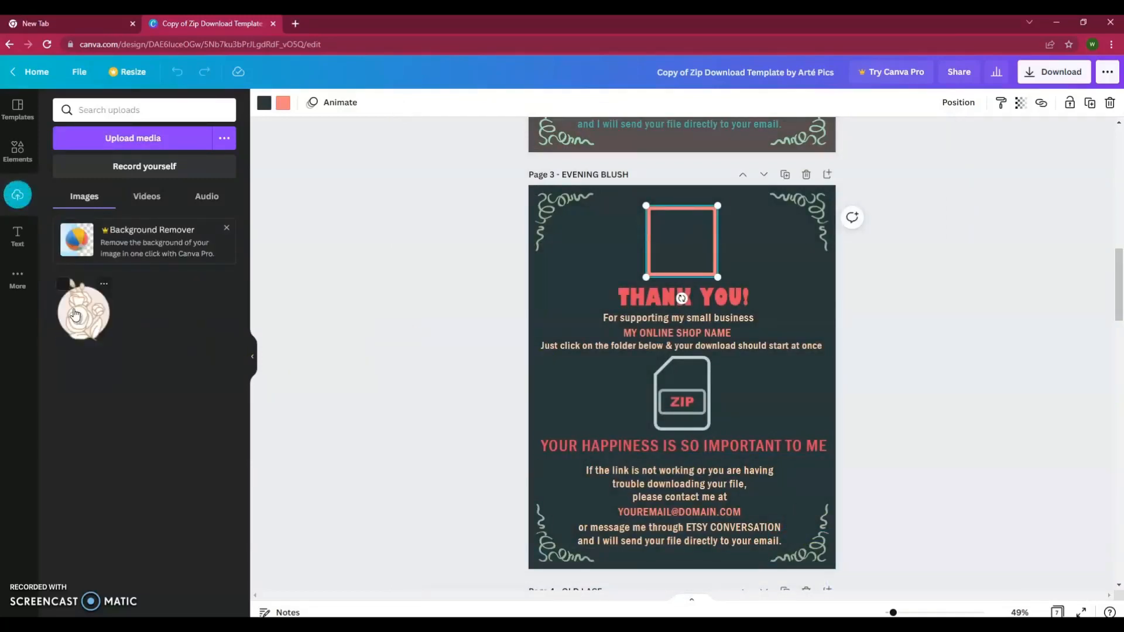
- Add the rose logo, shrink it to about 216 by 250, and fit it into the square frame above THANK YOU!
click(75, 314)
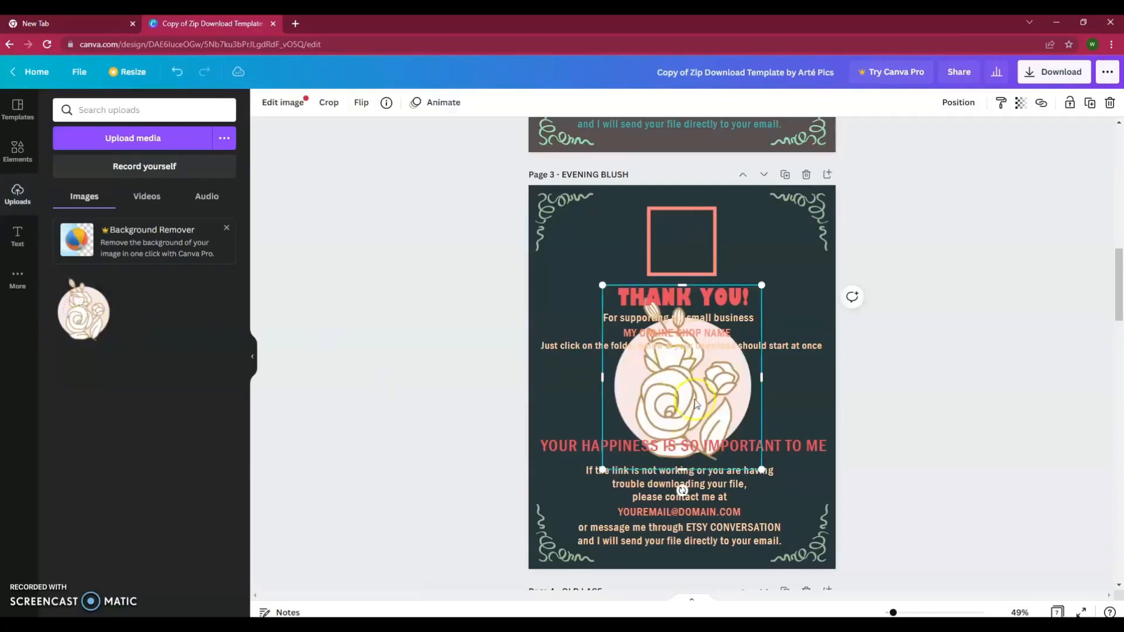
drag(753, 468, 674, 365)
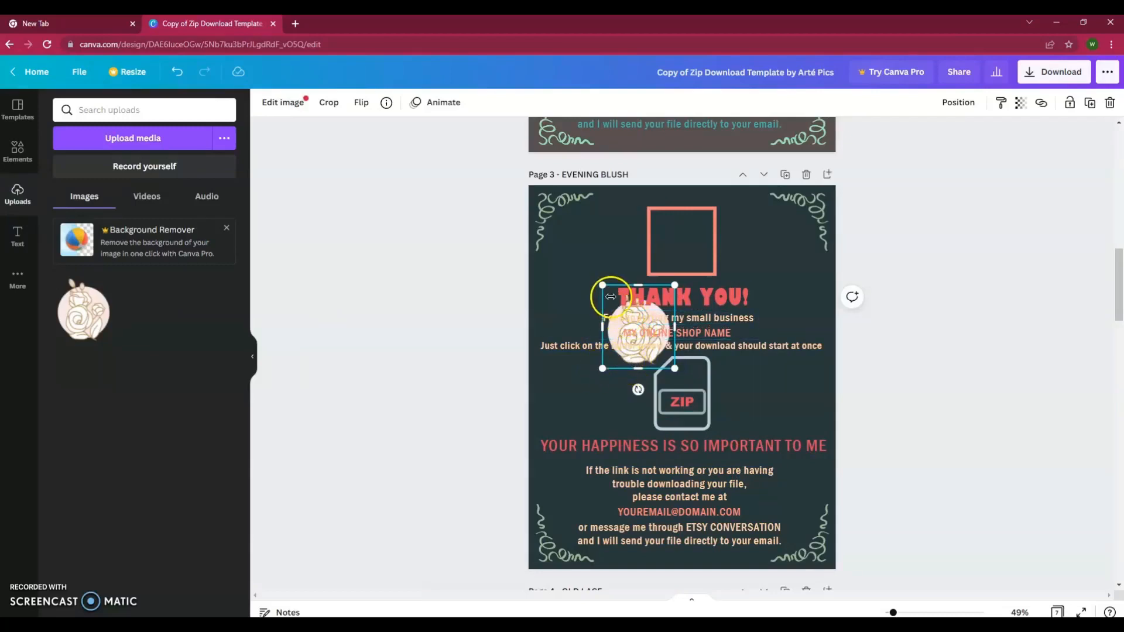
drag(603, 370, 560, 386)
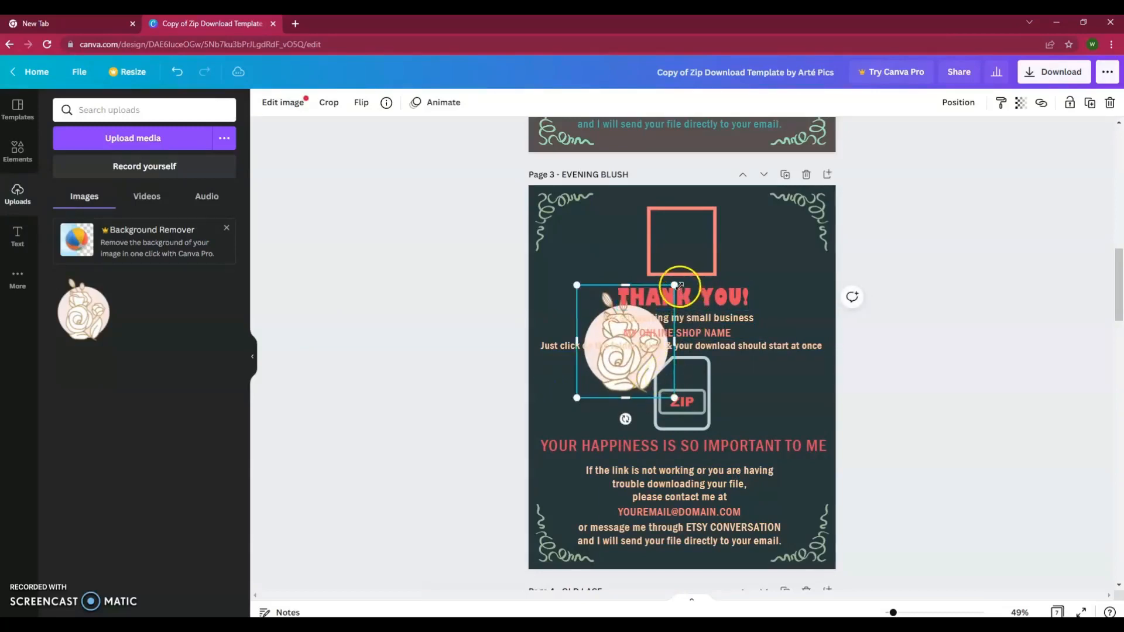
drag(675, 285, 640, 326)
click(619, 379)
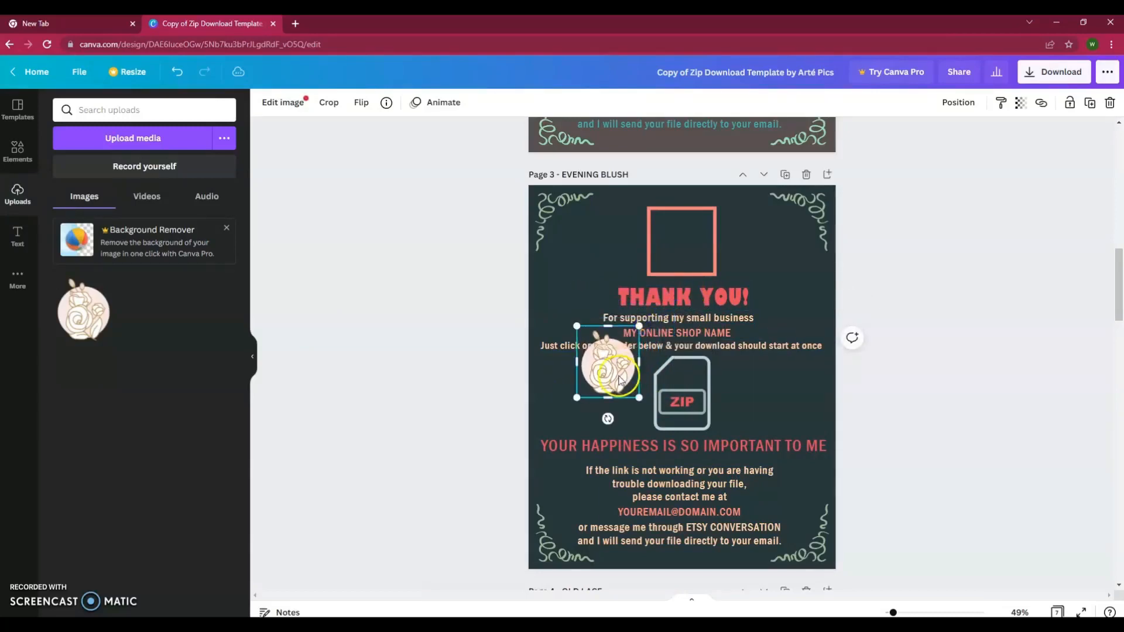
drag(619, 379, 692, 254)
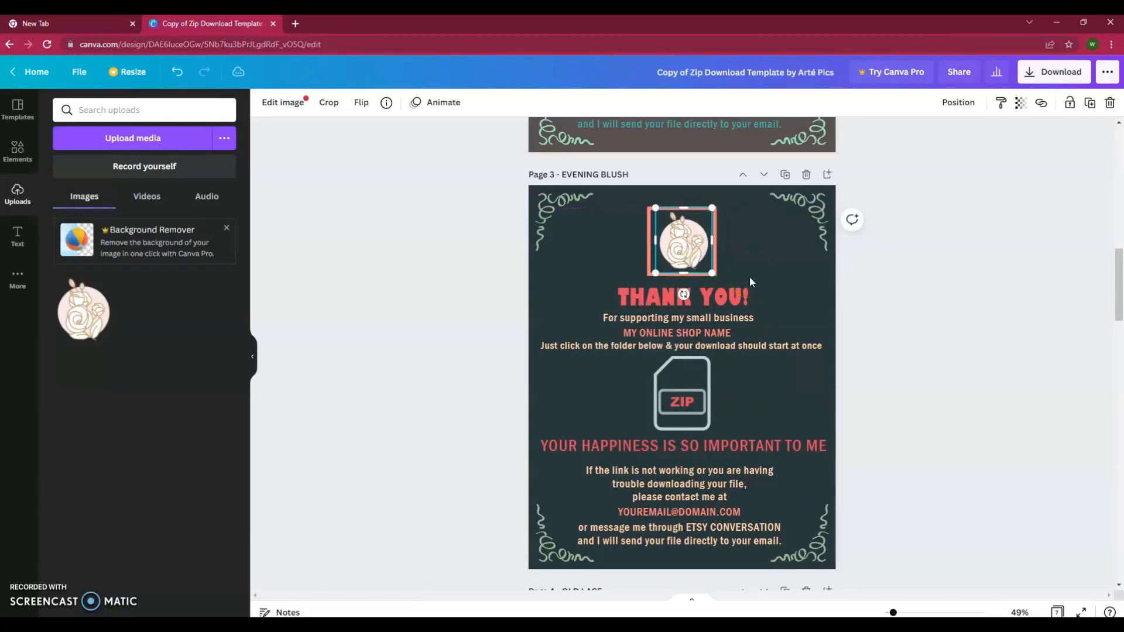
click(693, 262)
drag(692, 264, 692, 261)
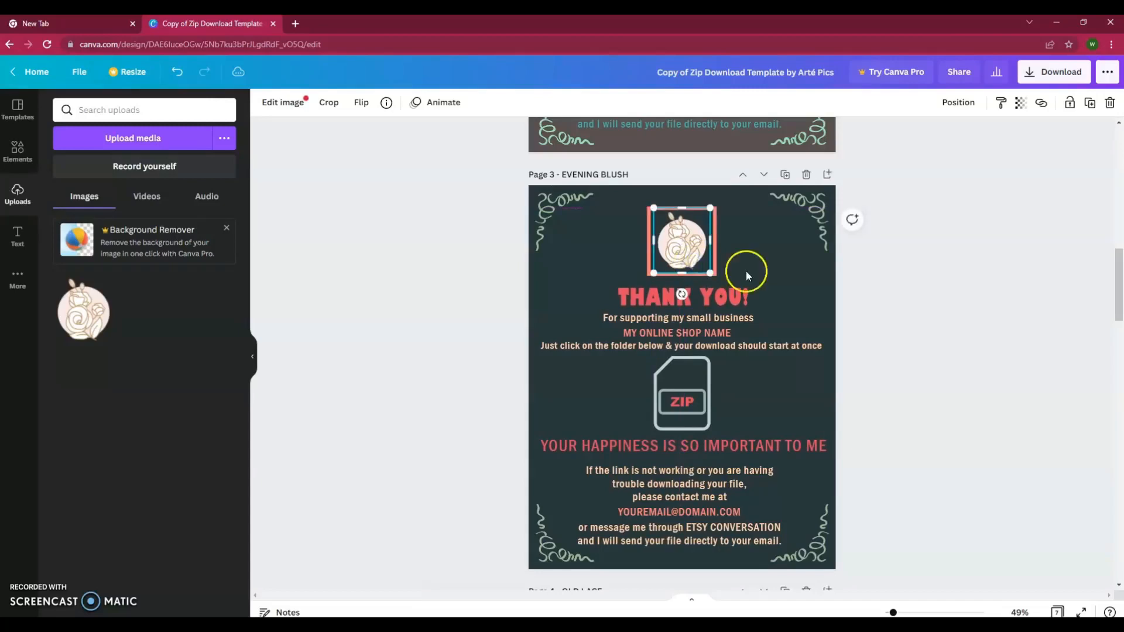
click(870, 288)
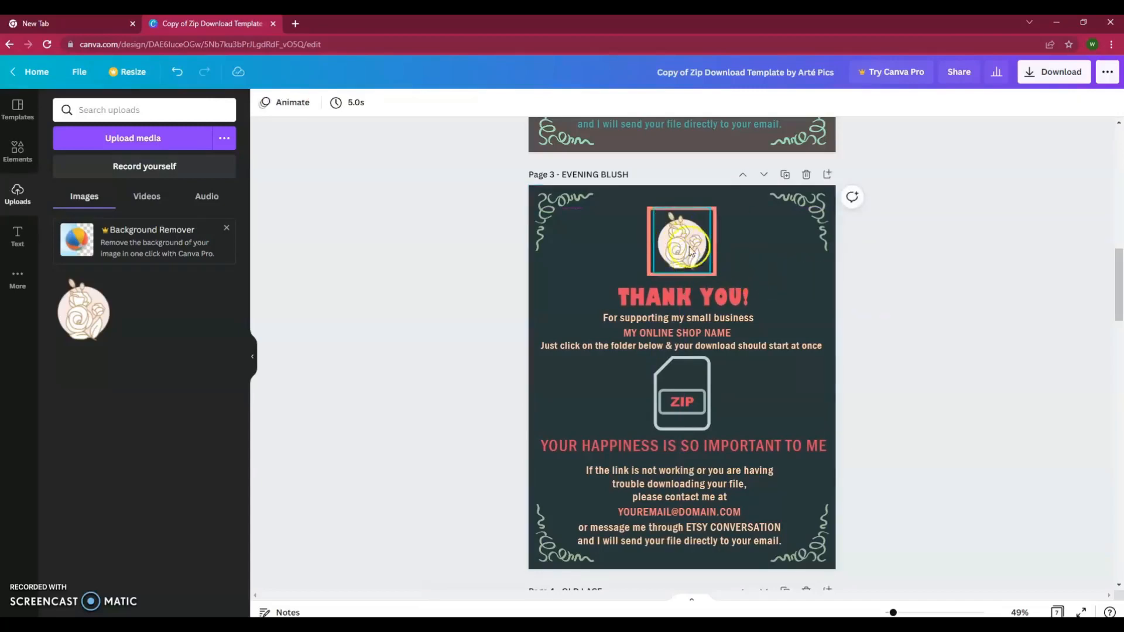
- Replace the MY ONLINE SHOP NAME line with PRETTY IN PINK SHOP
click(685, 337)
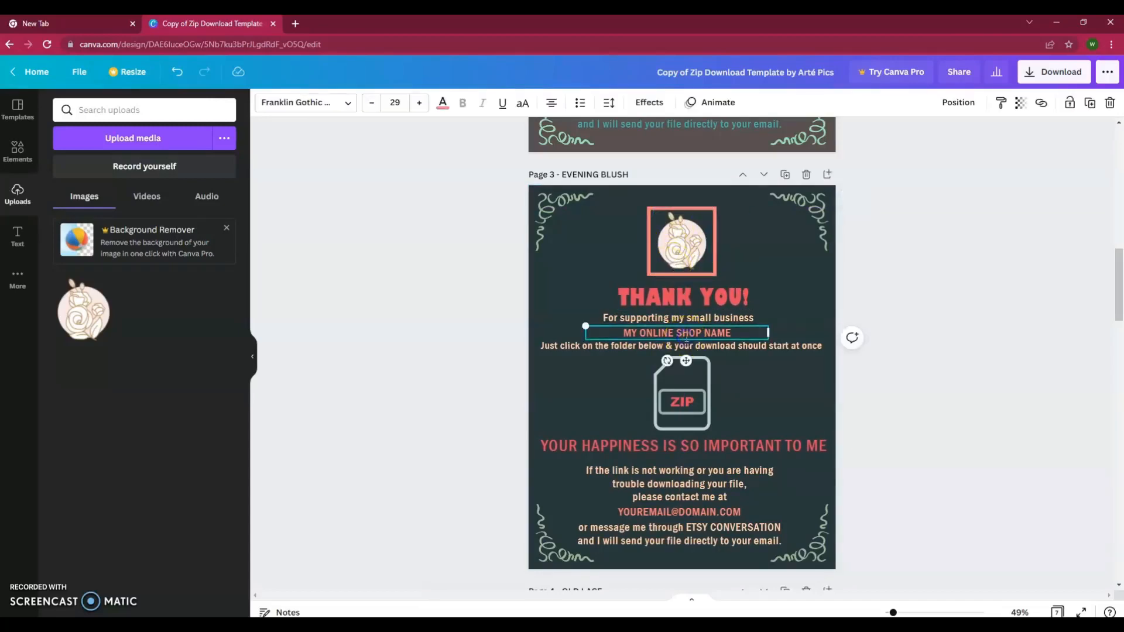
triple_click(688, 333)
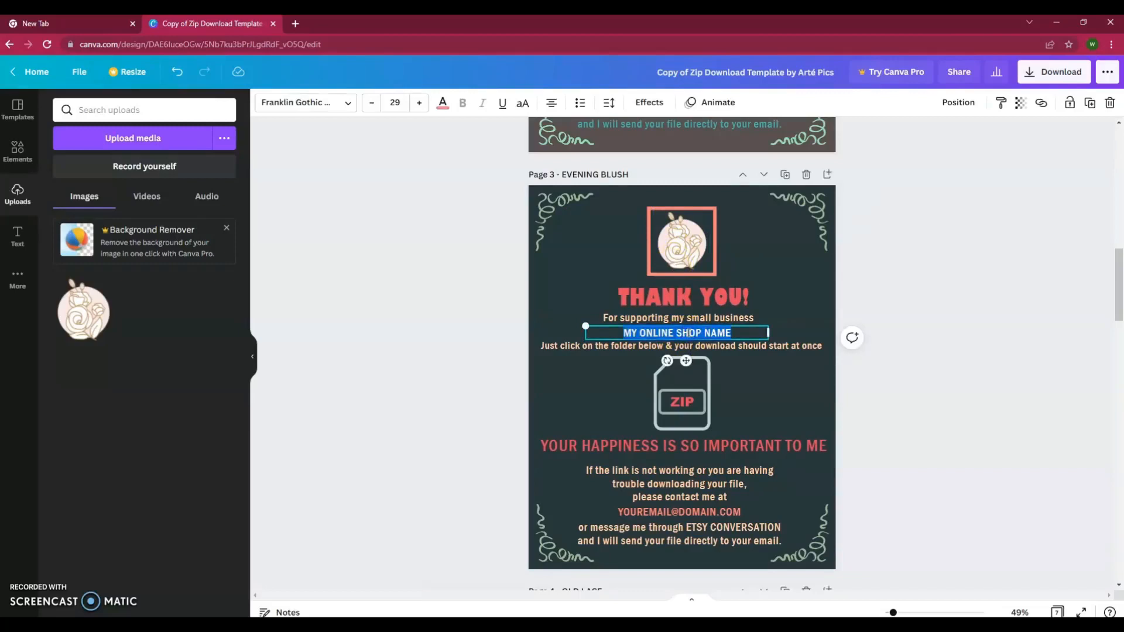
text(PRETT)
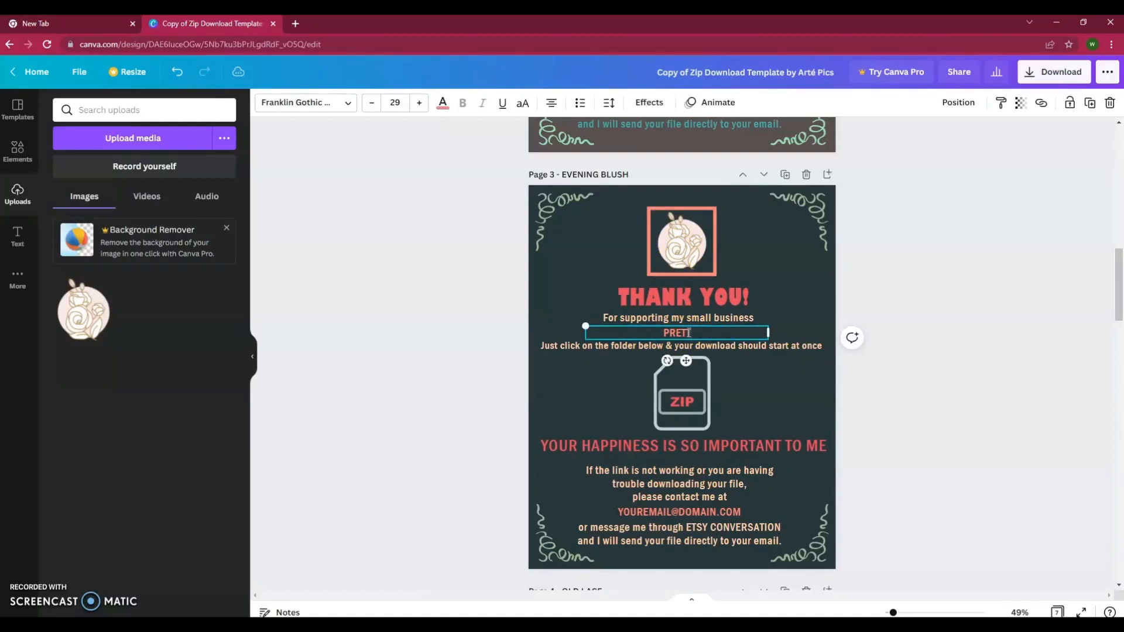
text(Y IN PINK SHOP)
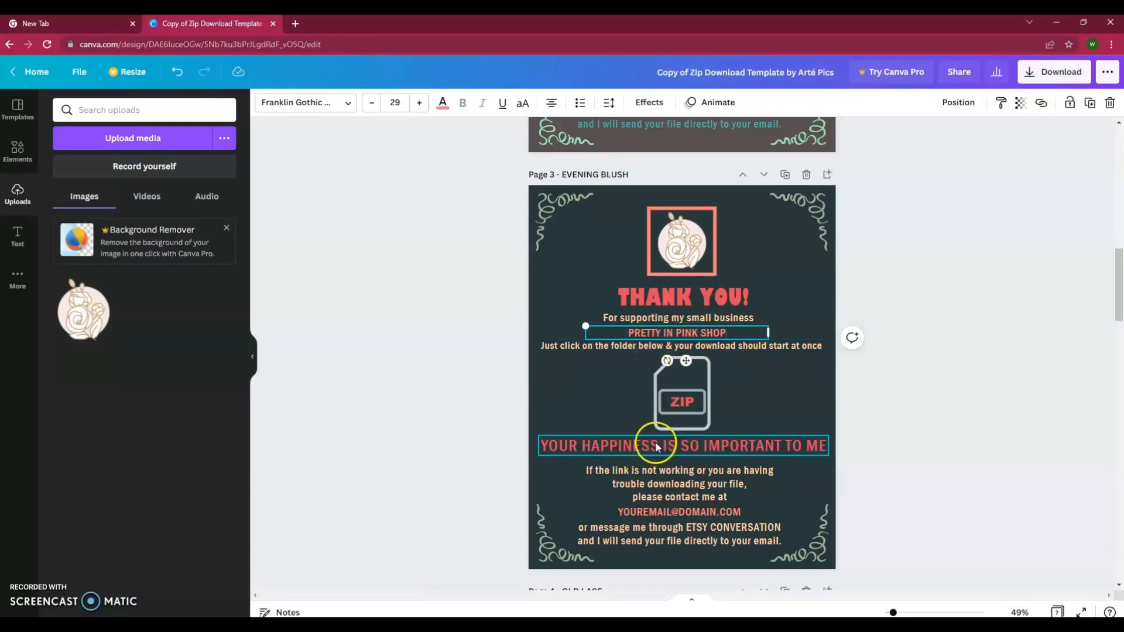
click(684, 511)
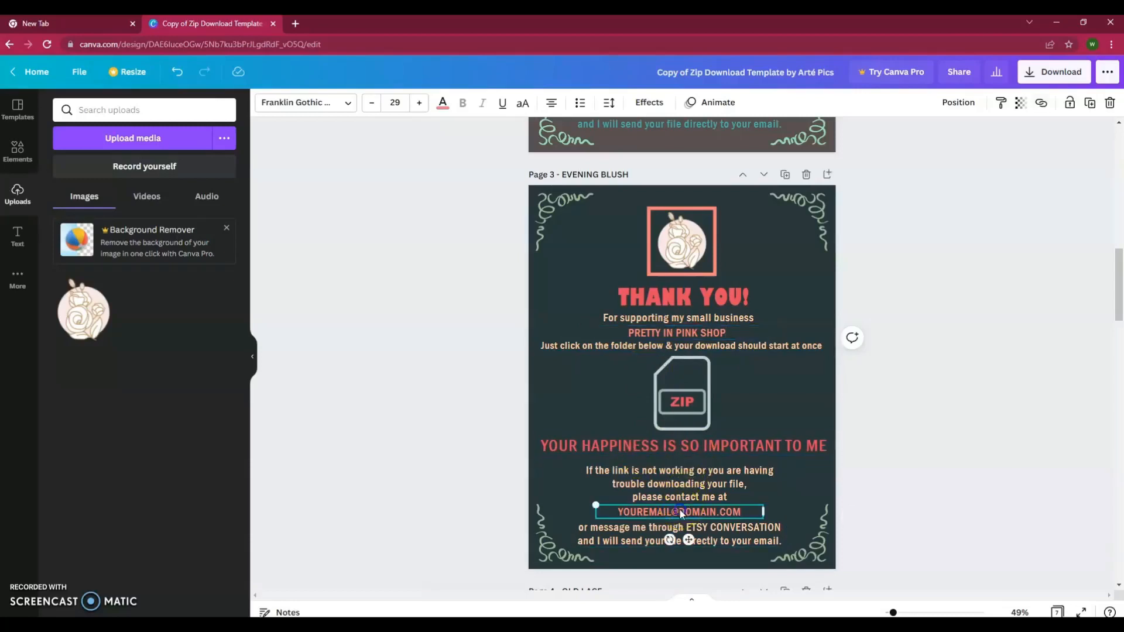
double_click(685, 512)
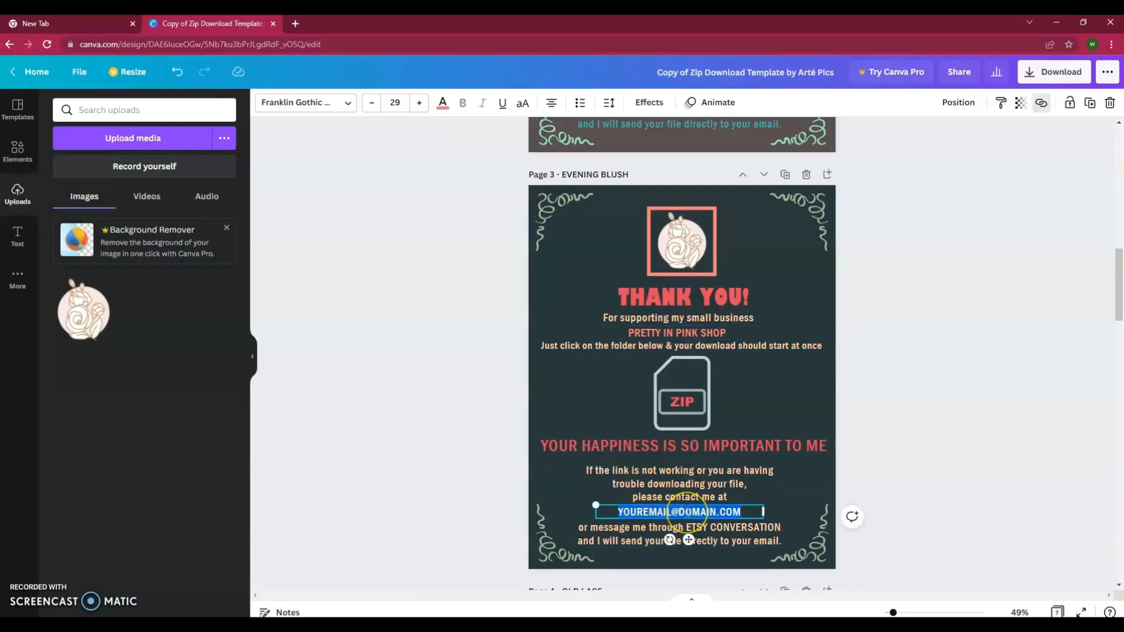
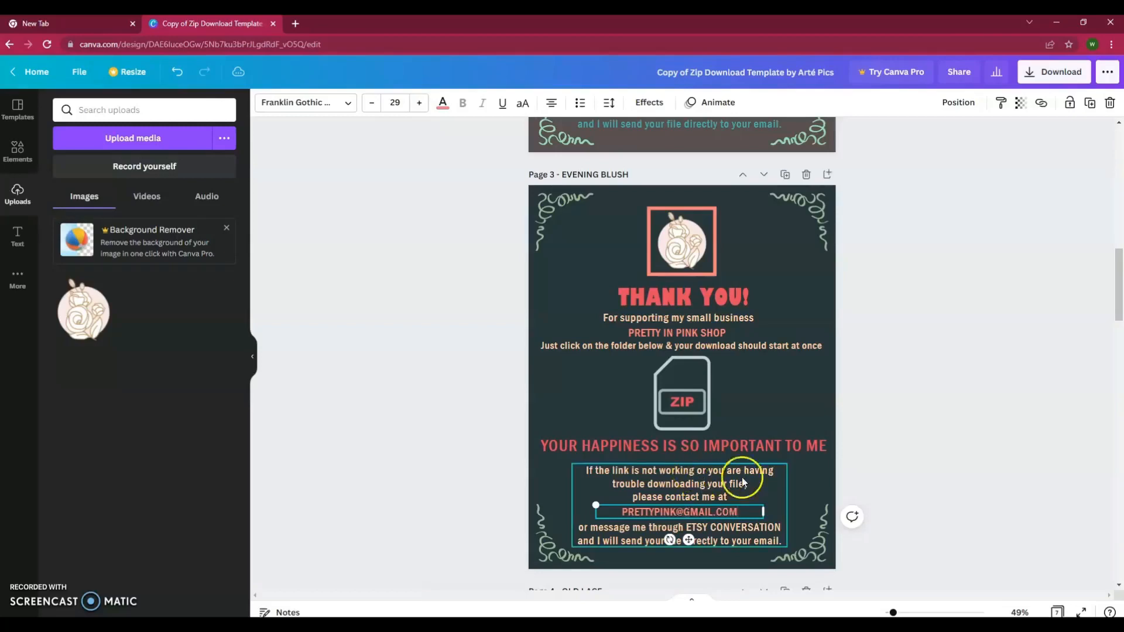
click(804, 507)
click(736, 514)
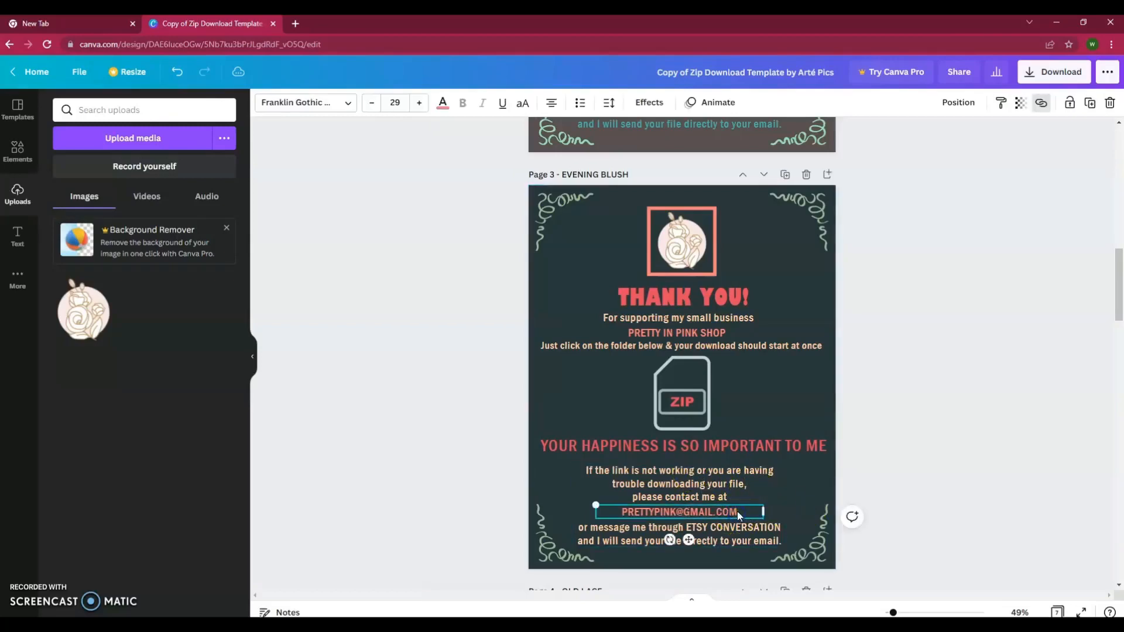
- Replace the contact text's placeholder link with the shop's e-mail address and apply it
click(1042, 104)
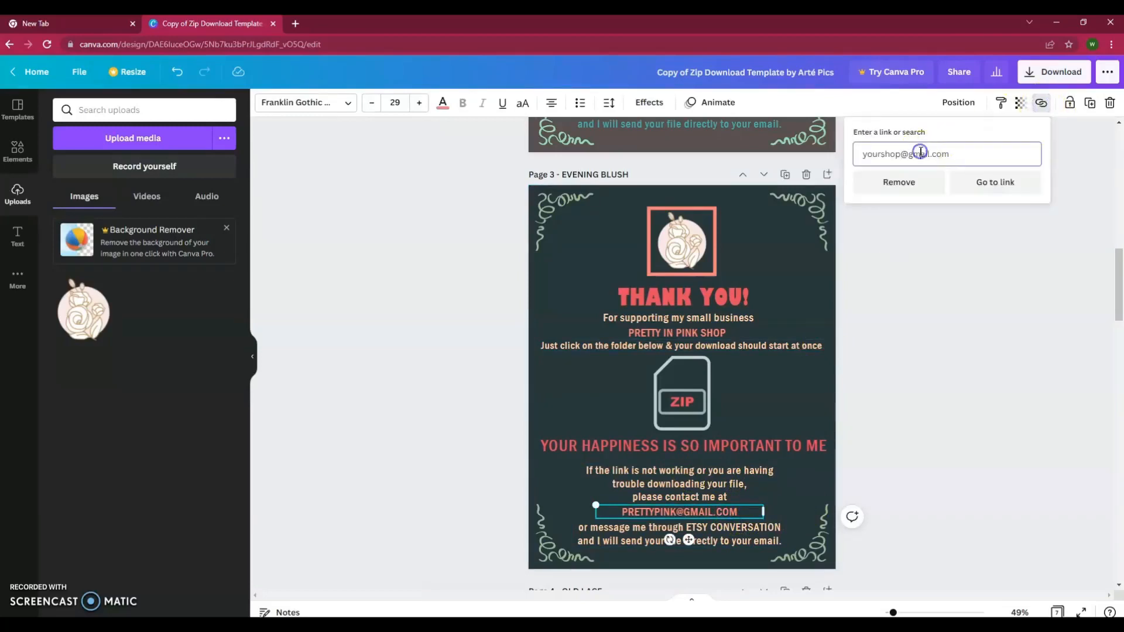
click(881, 156)
drag(949, 155, 849, 146)
key(BackSpace)
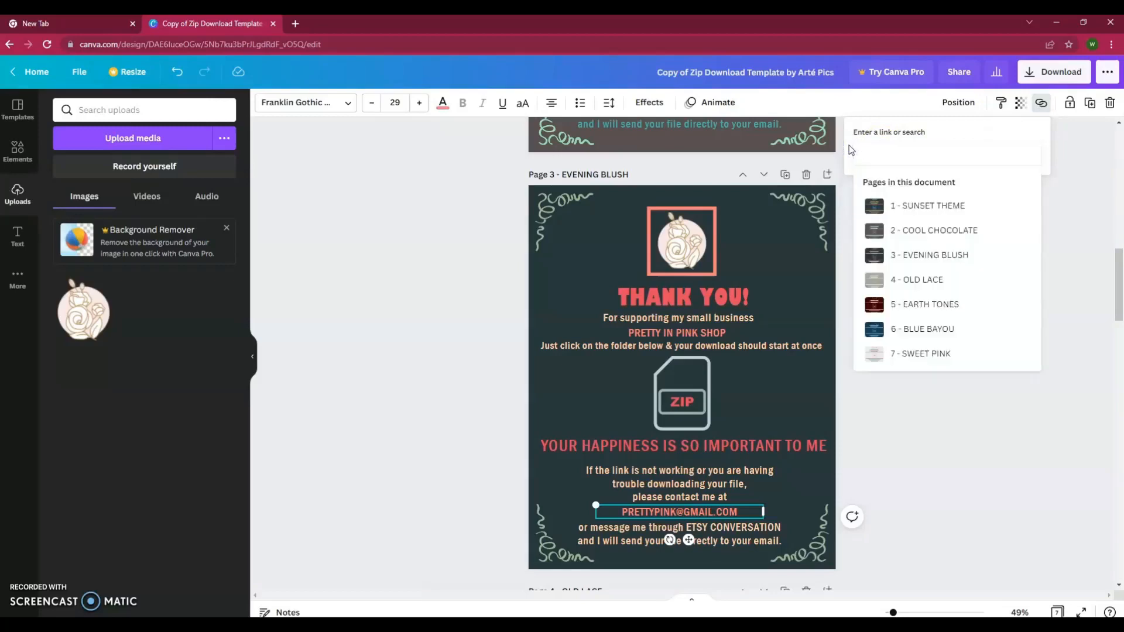
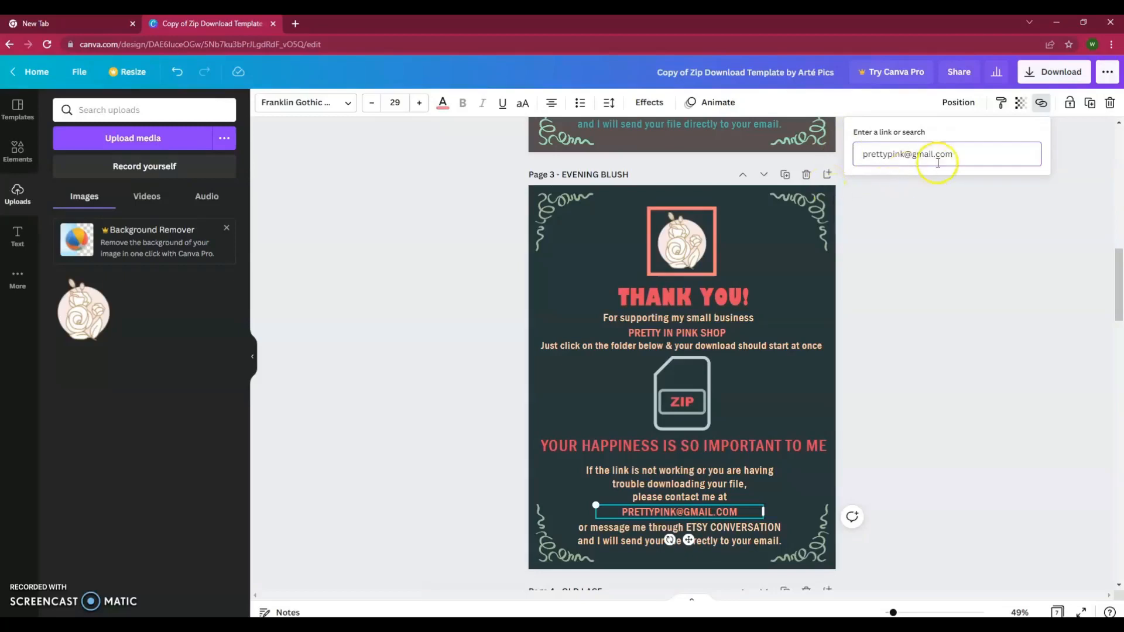
click(885, 345)
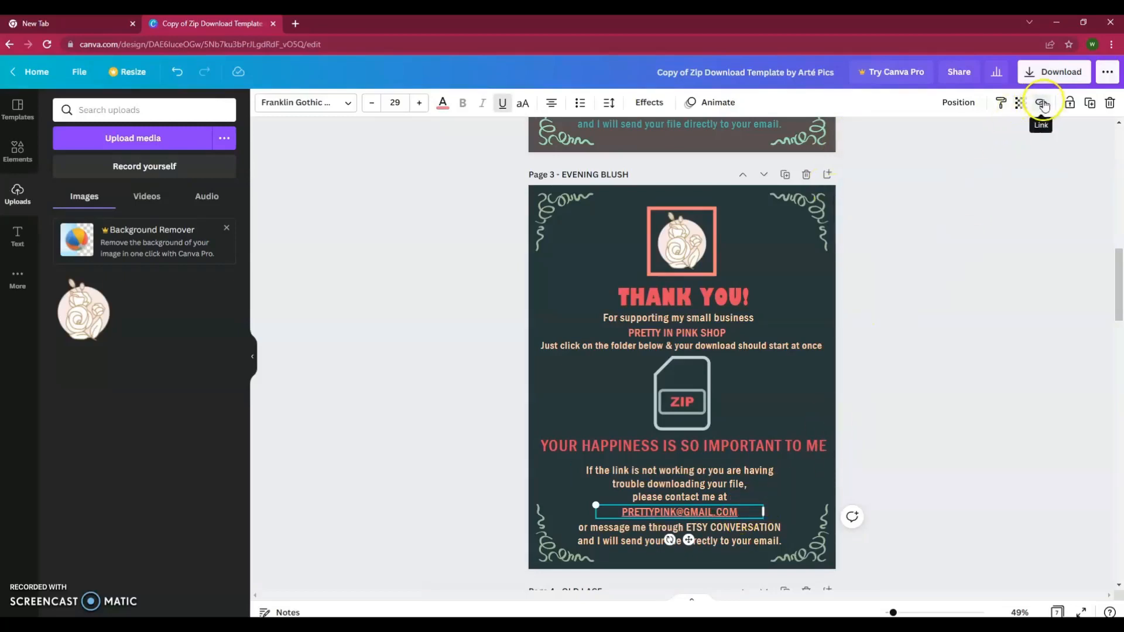
click(670, 406)
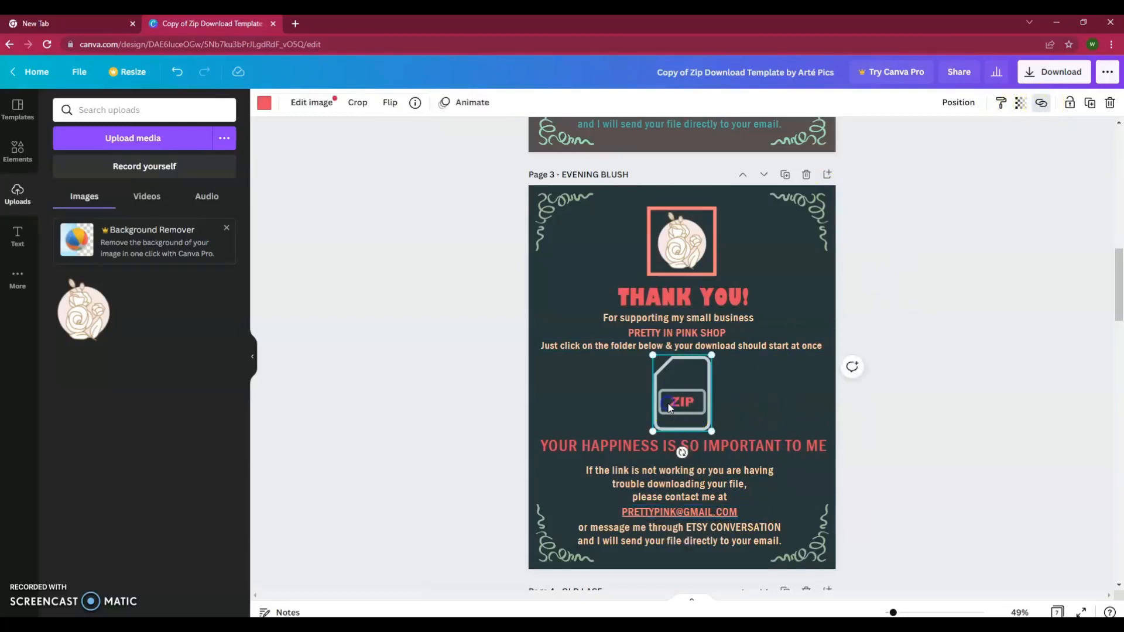
- Open the ZIP image's link field and copy the Google Drive download URL from Notepad
click(1041, 103)
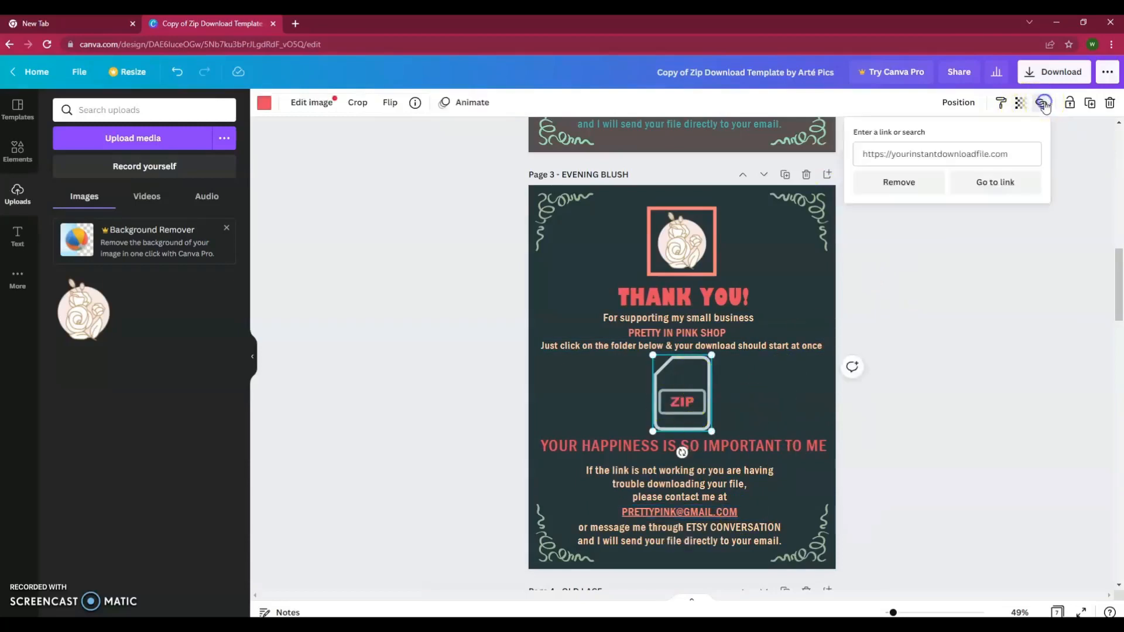
click(904, 149)
key(alt+Tab)
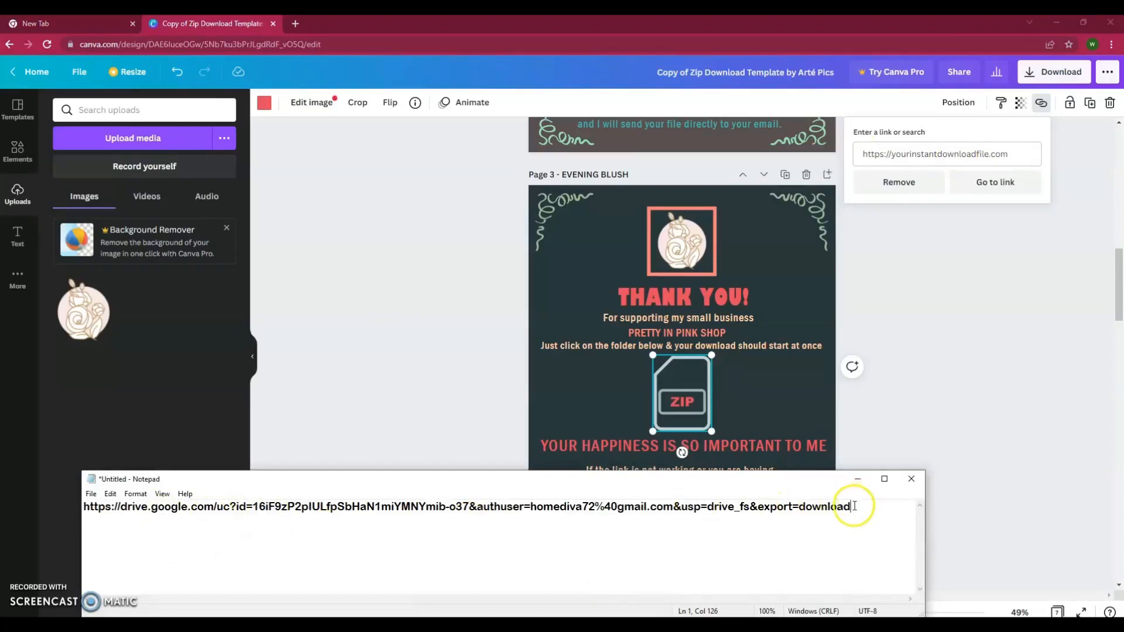
drag(851, 506, 82, 498)
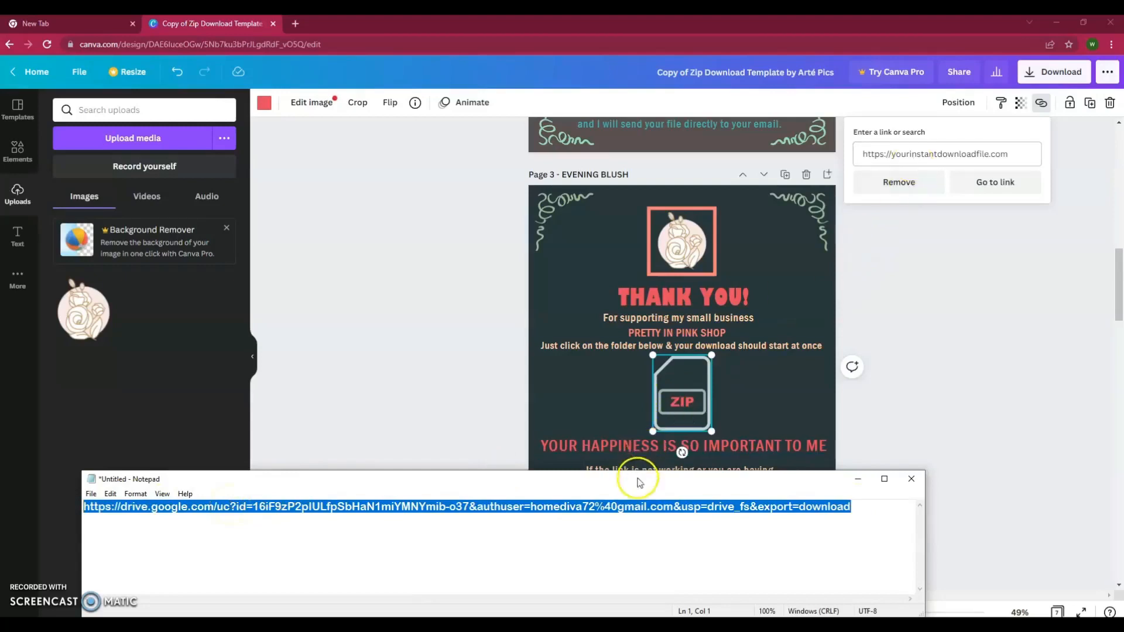
right_click(632, 507)
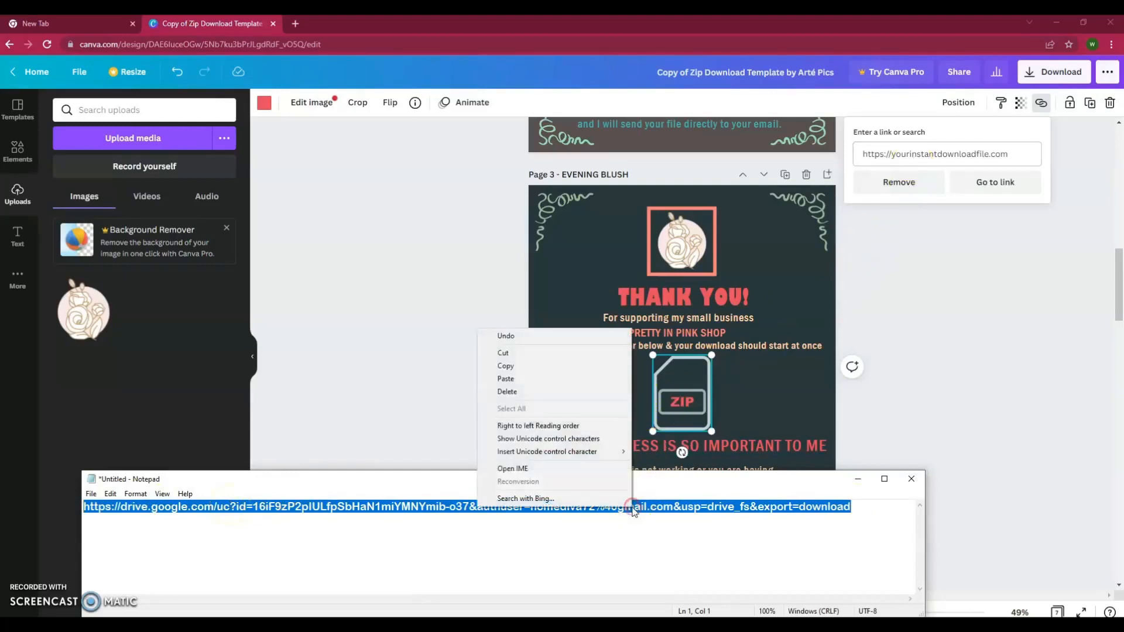
click(518, 367)
- Replace the ZIP icon's placeholder URL with the Drive link and confirm it took effect
click(947, 153)
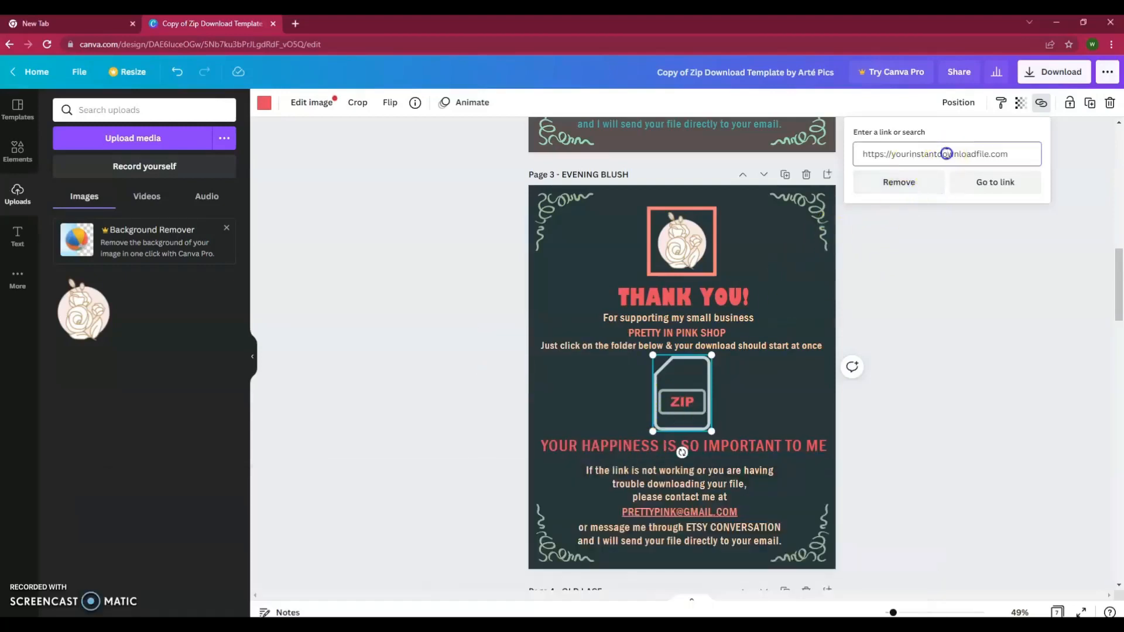
mouse_move(1004, 154)
mouse_down()
mouse_move(858, 154)
mouse_move(1003, 153)
mouse_up()
click(866, 154)
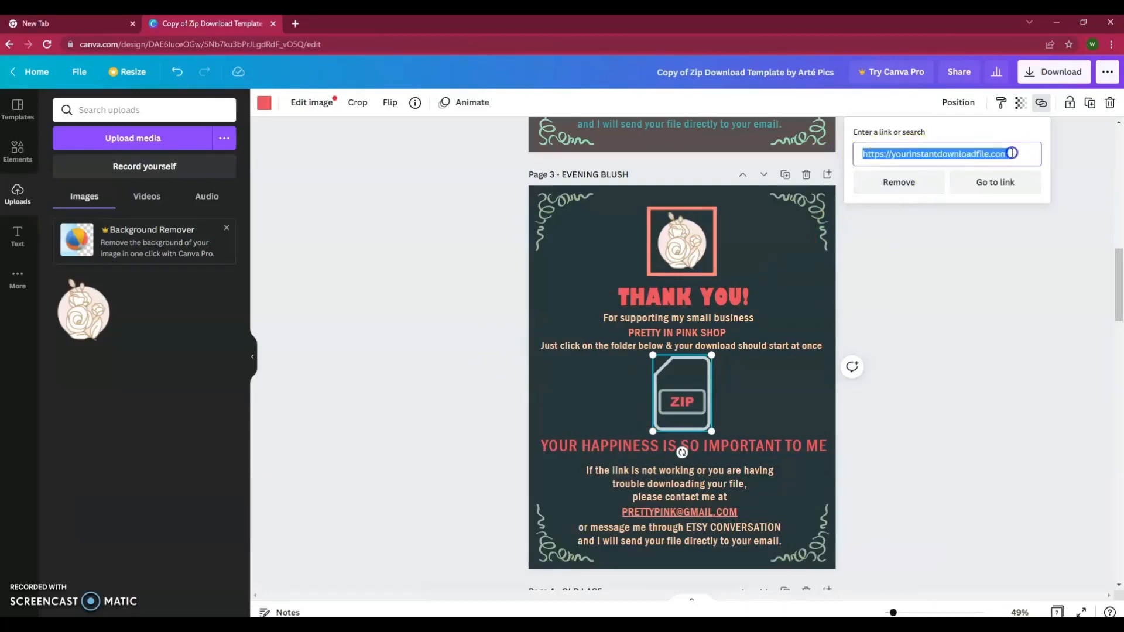
right_click(985, 154)
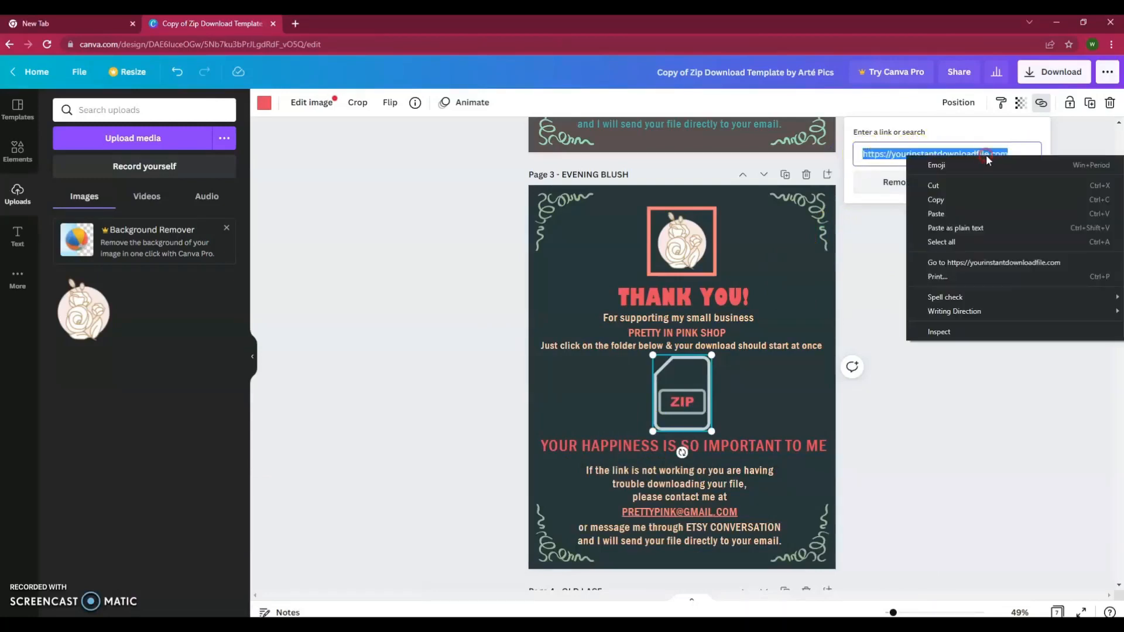
click(960, 217)
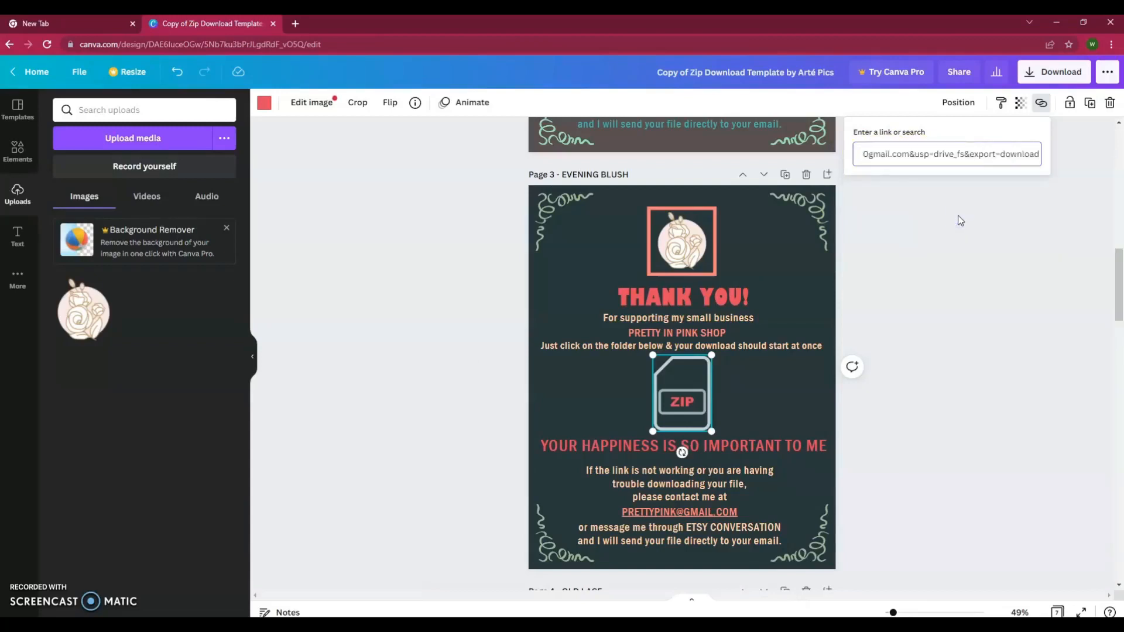
key(Return)
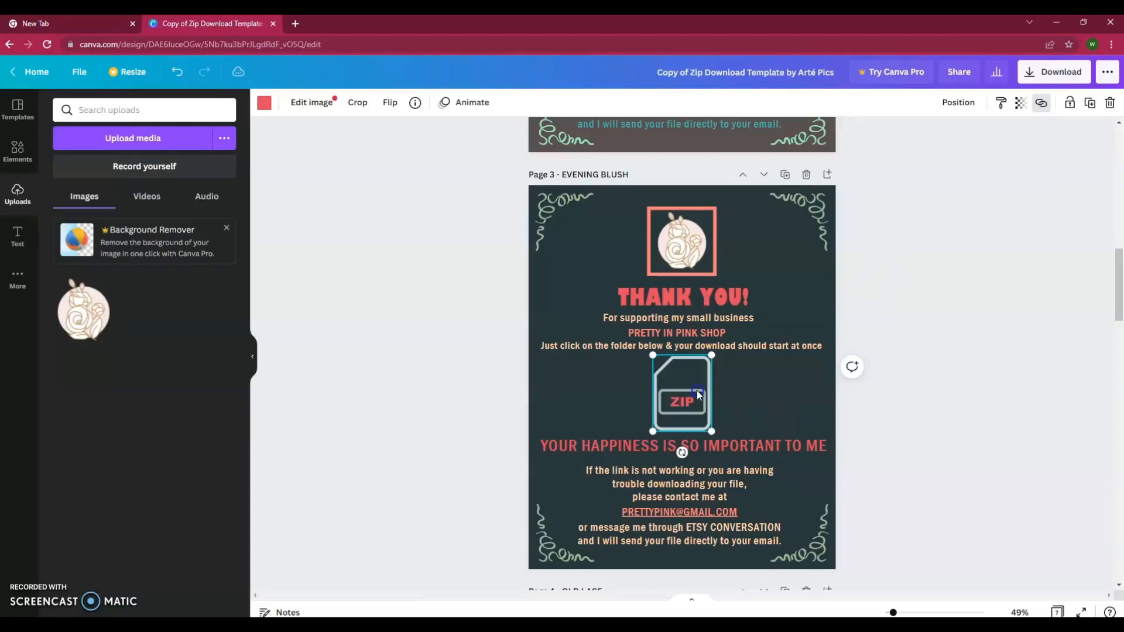
click(1042, 104)
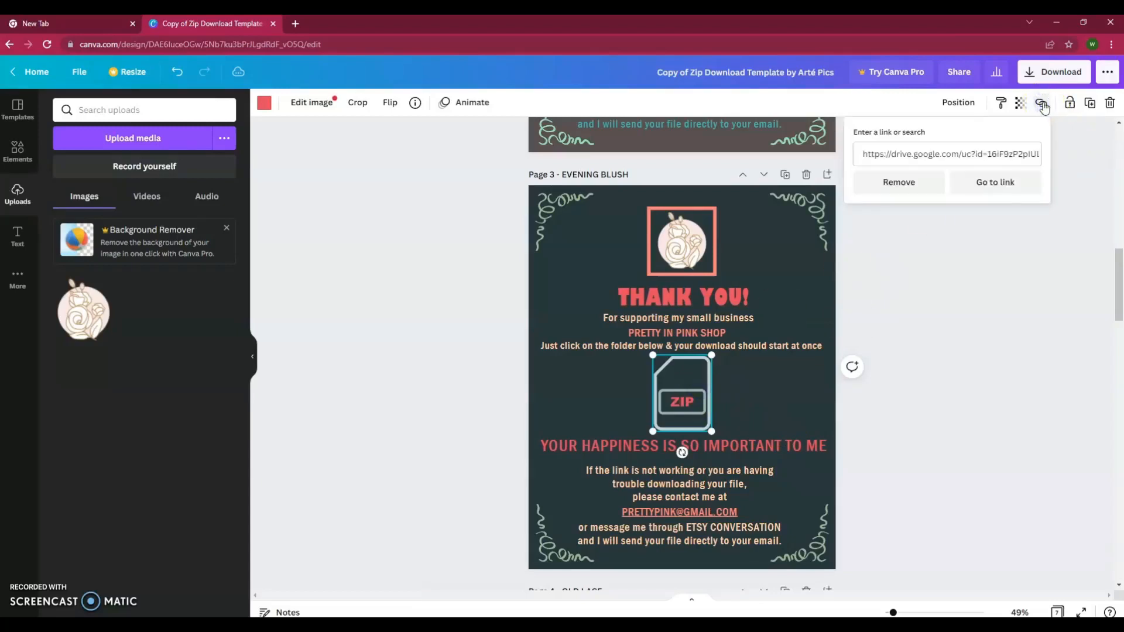
click(932, 274)
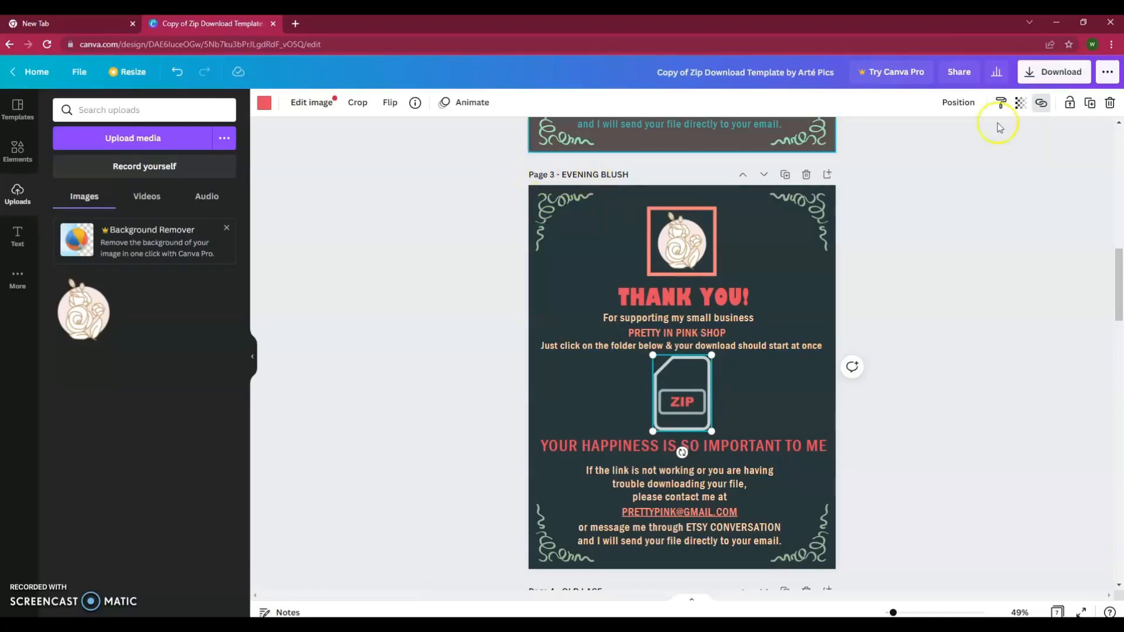
- Export only Page 3 (Evening Blush) as a PDF Standard file
click(1061, 73)
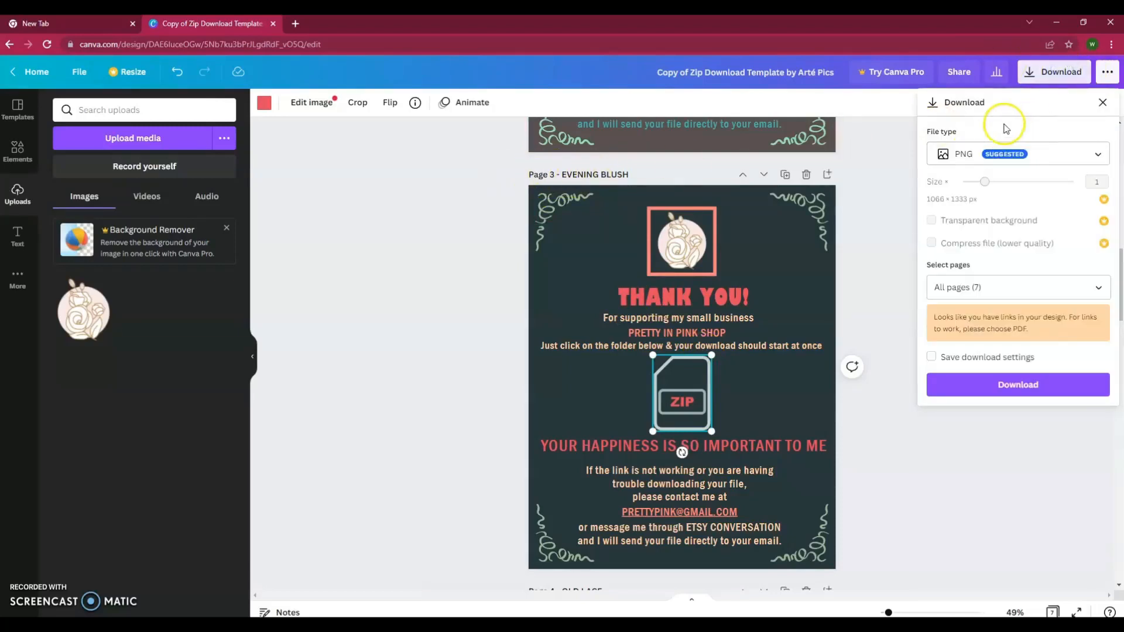
click(1080, 154)
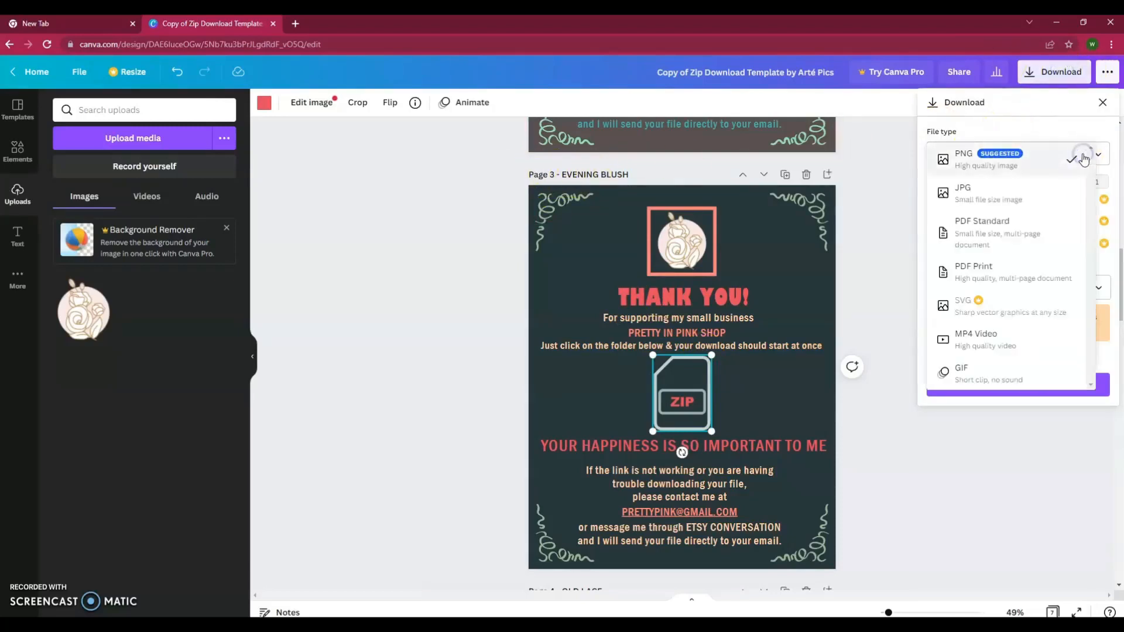
click(994, 233)
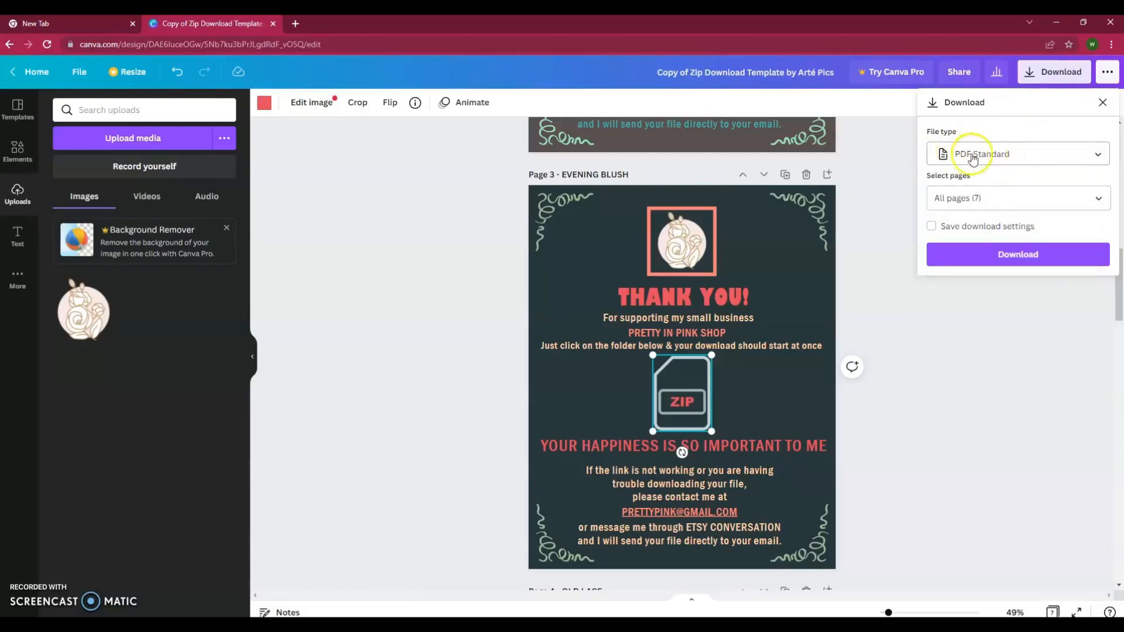
click(1099, 154)
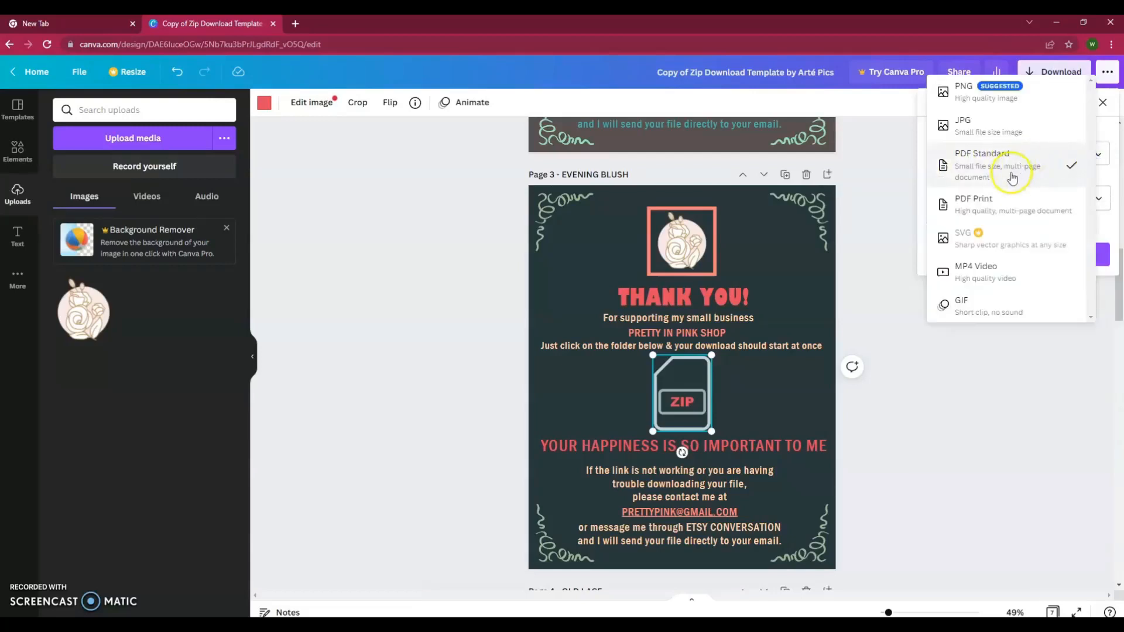
click(991, 162)
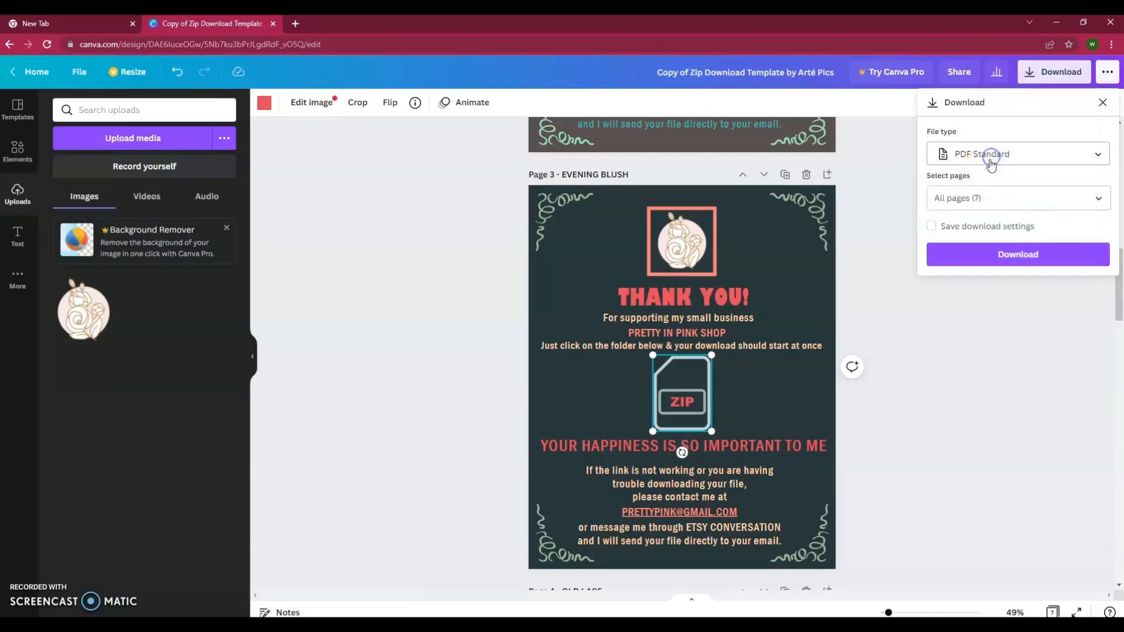
click(1097, 199)
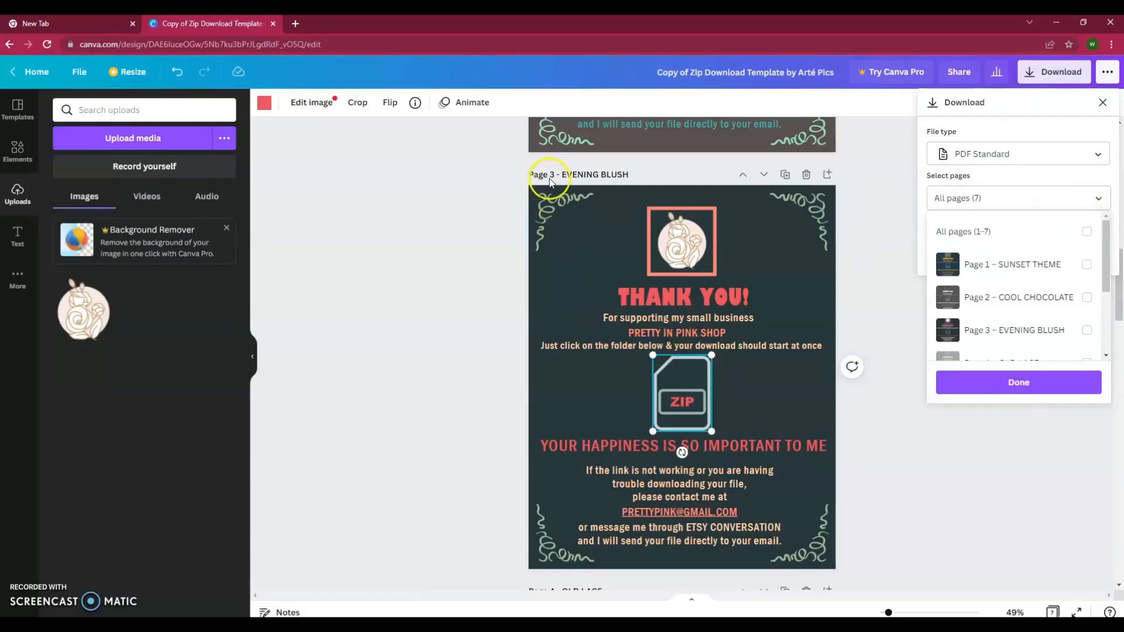
click(1087, 330)
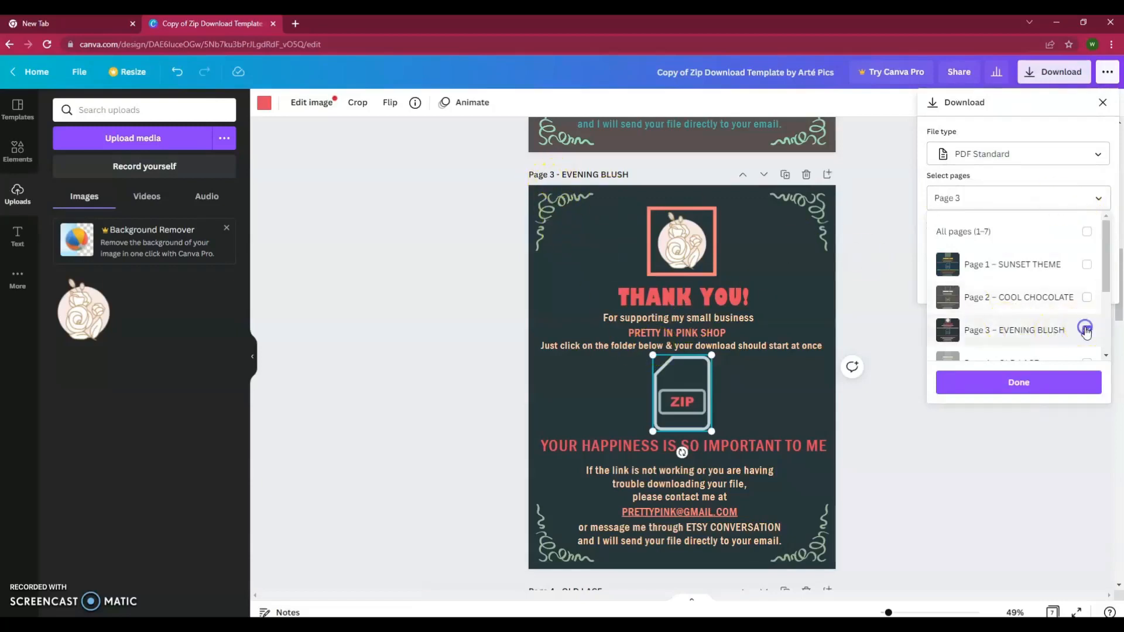
click(1003, 384)
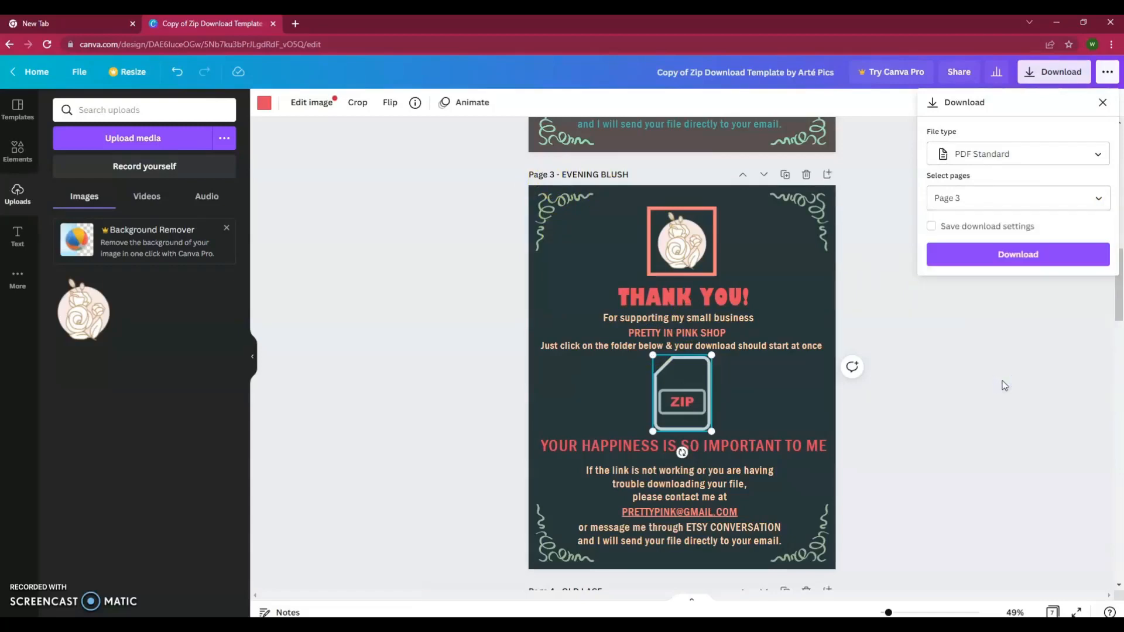
click(970, 257)
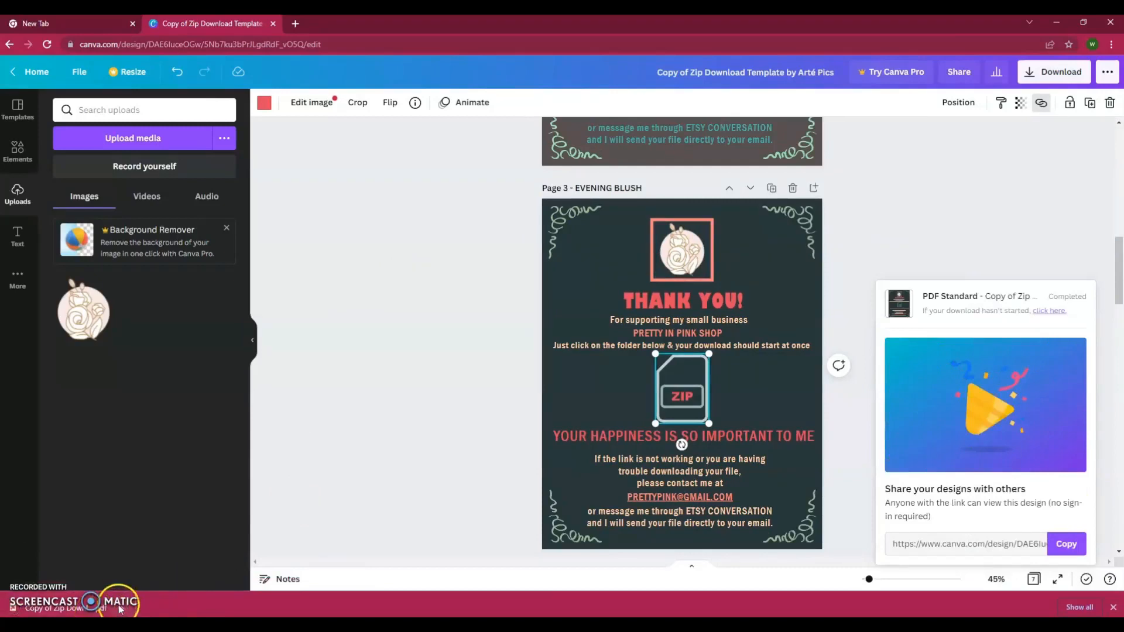
- Rename the downloaded PDF to 'Pretty In Pink Download File' and open it in Acrobat
click(121, 609)
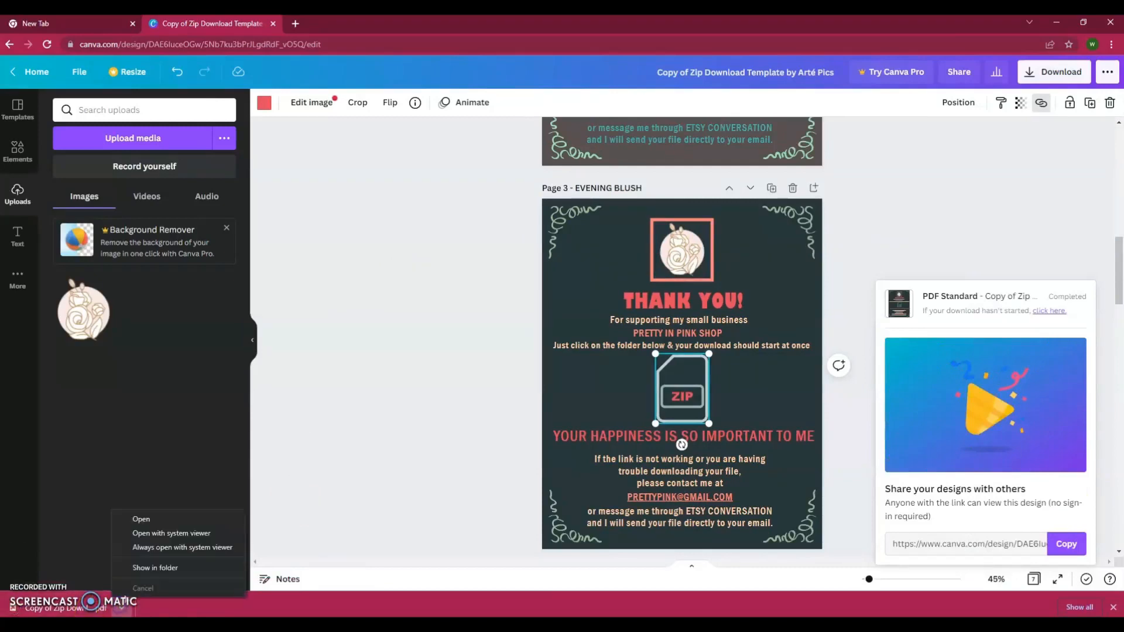
click(159, 566)
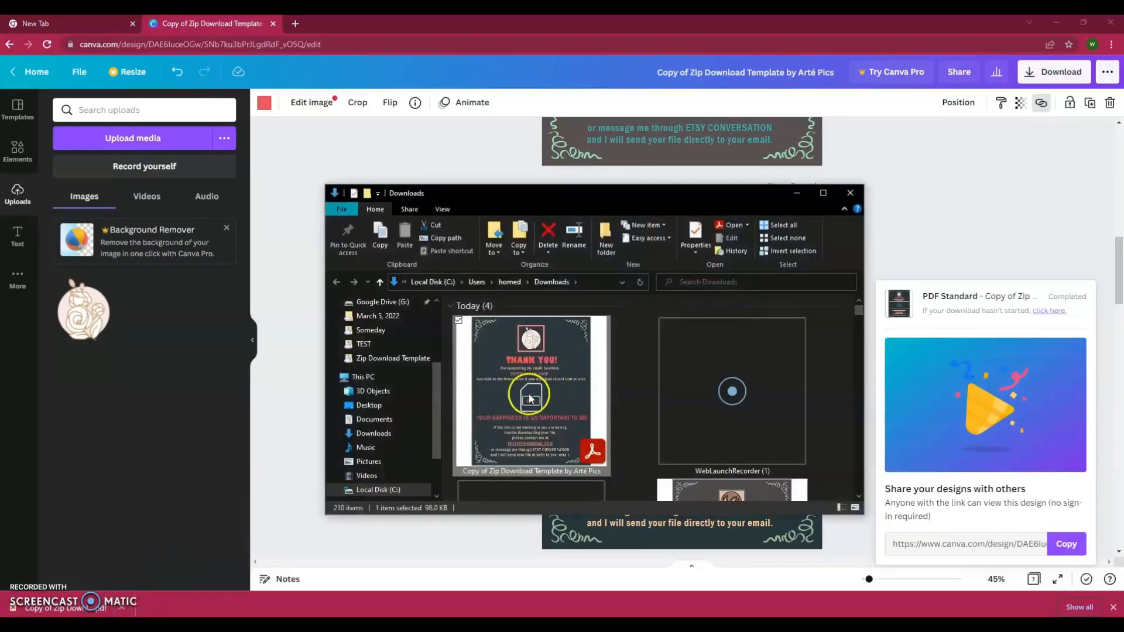
double_click(545, 391)
right_click(545, 389)
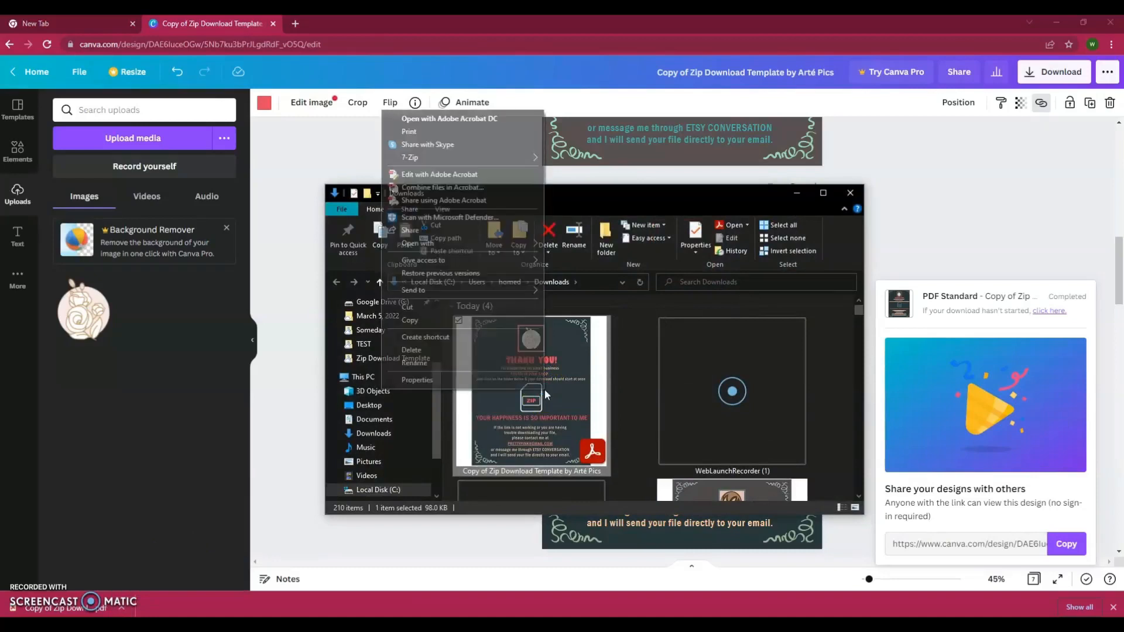
click(408, 363)
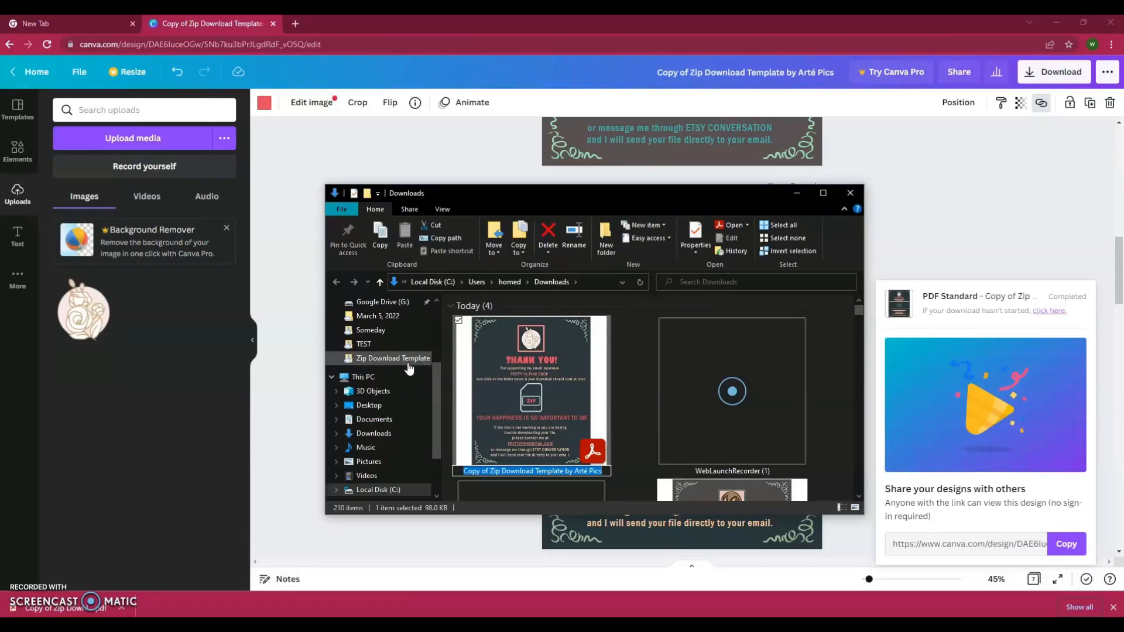
text(Pretty)
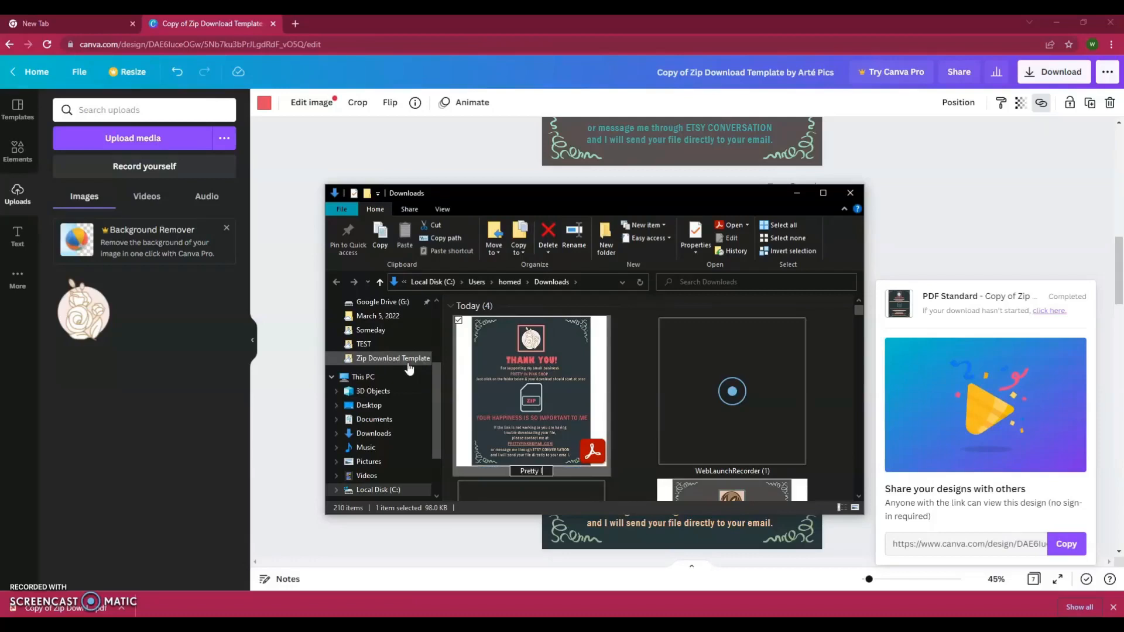
text( In Pink Download)
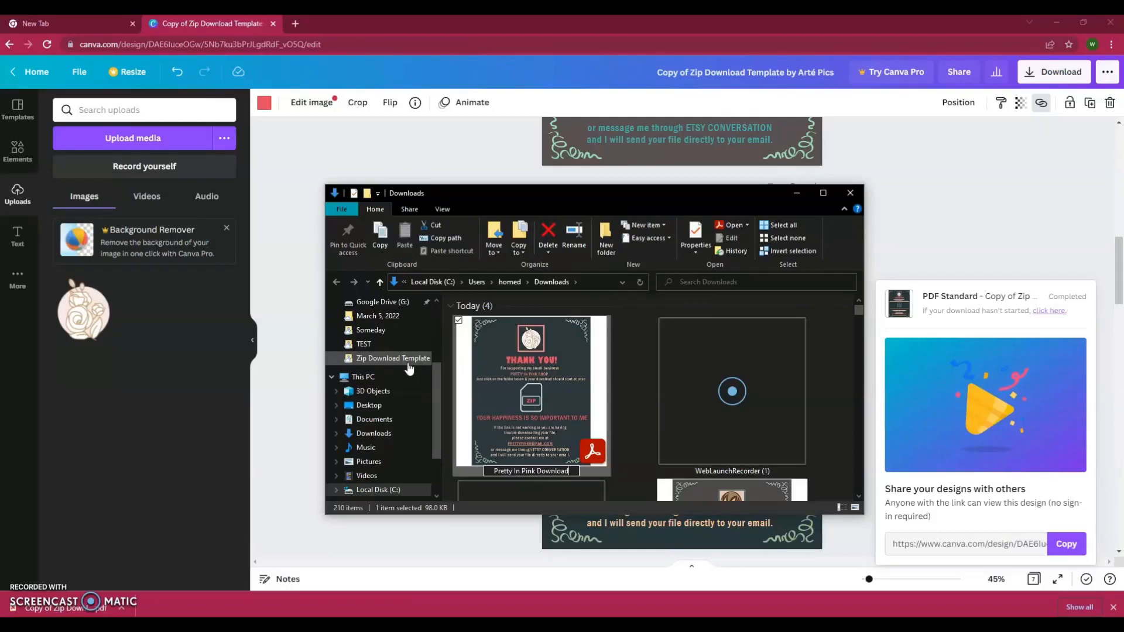
text( File)
key(Return)
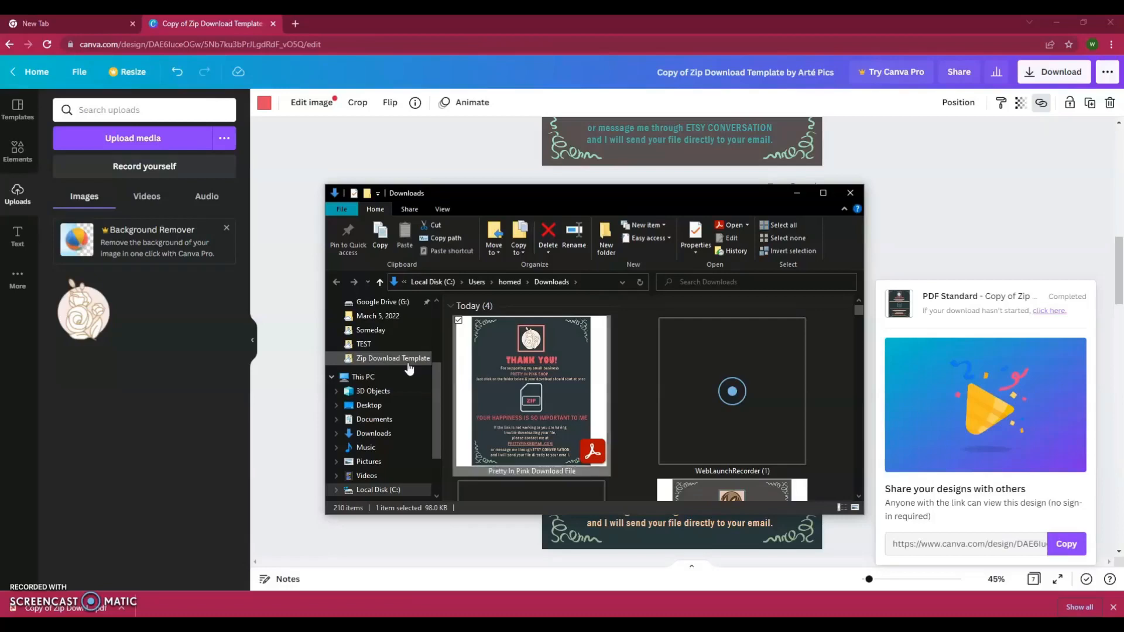
double_click(535, 409)
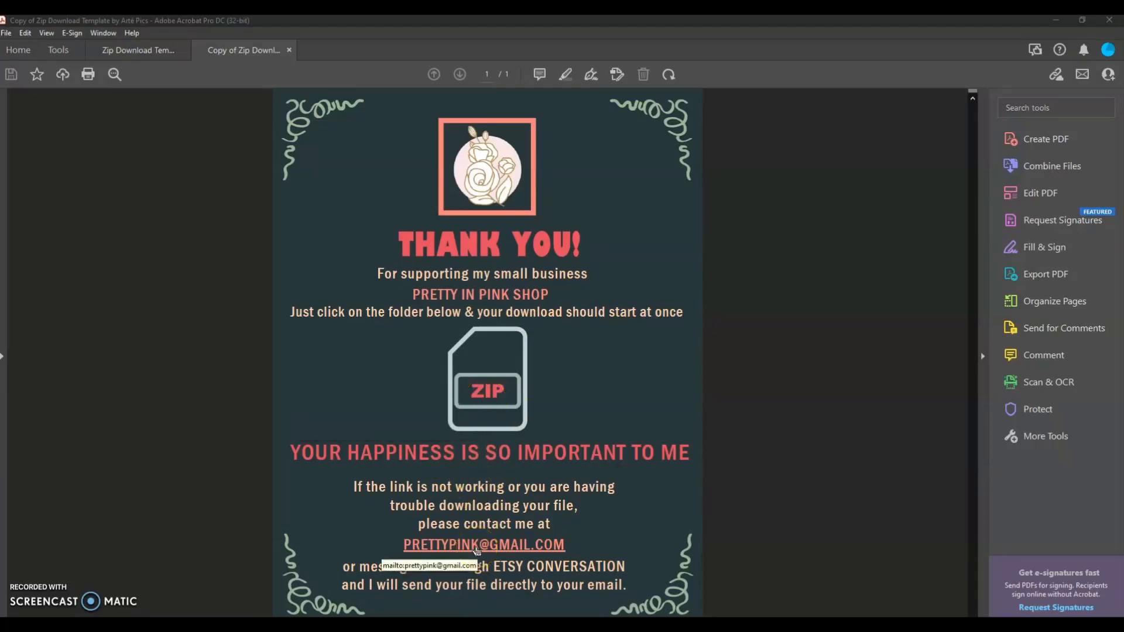
- Click the ZIP icon in Acrobat to confirm it opens the Google Drive download link
click(482, 392)
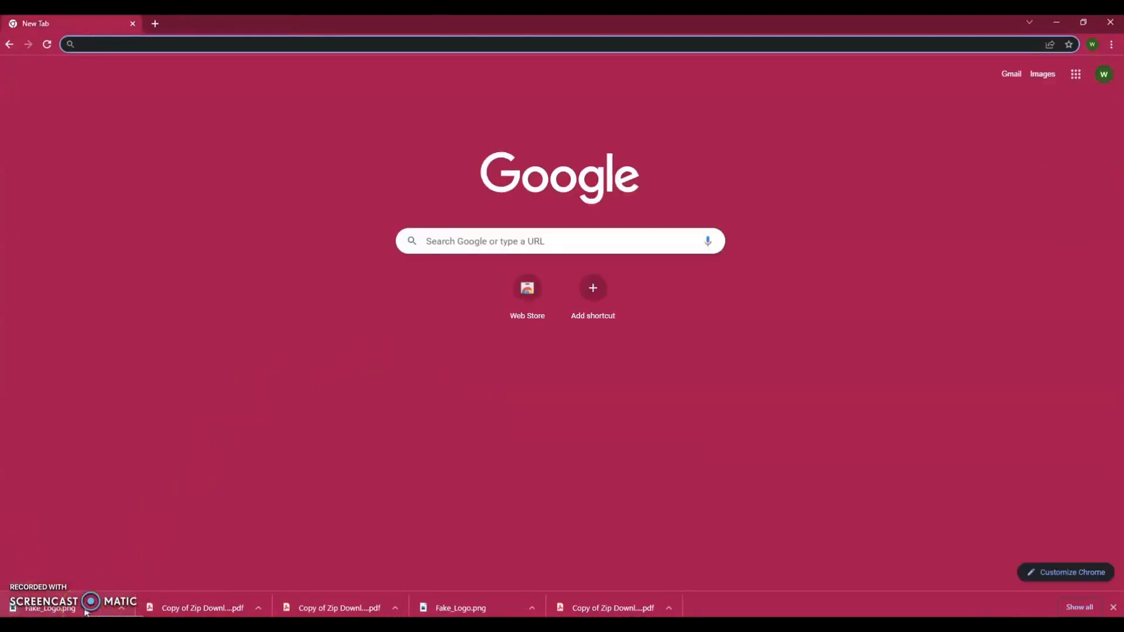
- Reveal Fake_Logo.png from Chrome's download bar in the Downloads folder
click(123, 609)
click(124, 611)
click(164, 571)
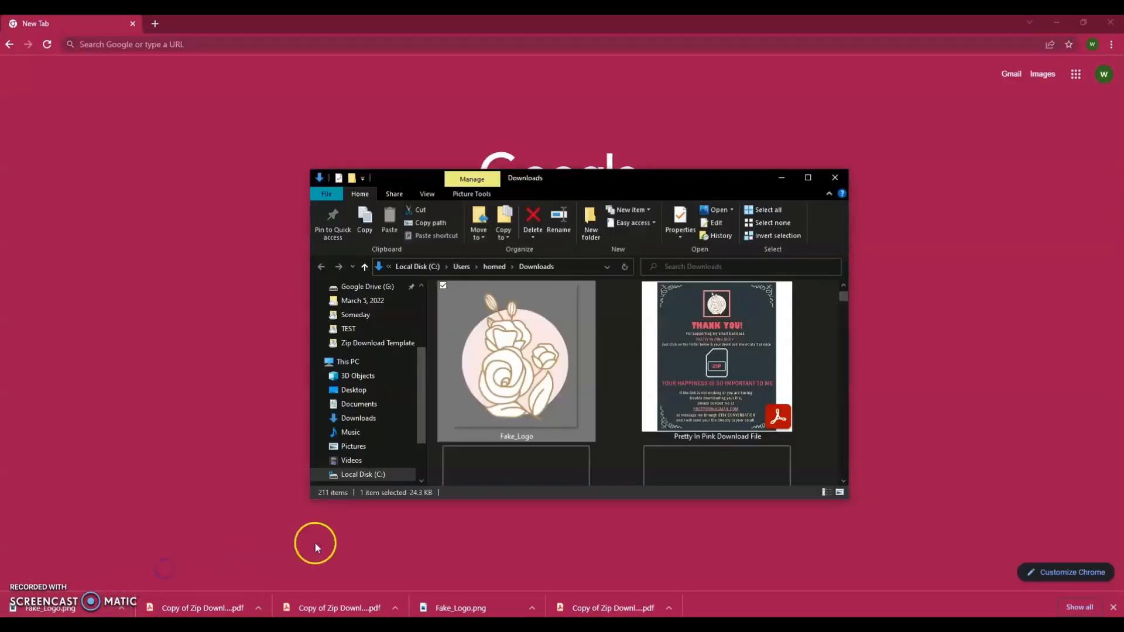